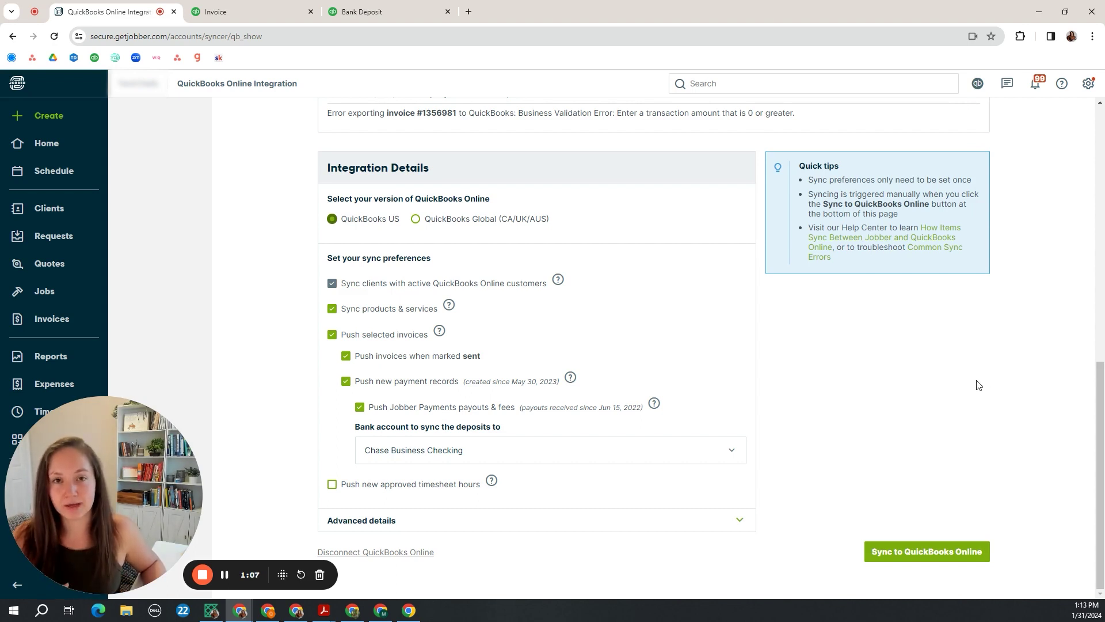
Step: Switch to the QuickBooks Online Bank transactions list in the other browser tab
left_click(237, 15)
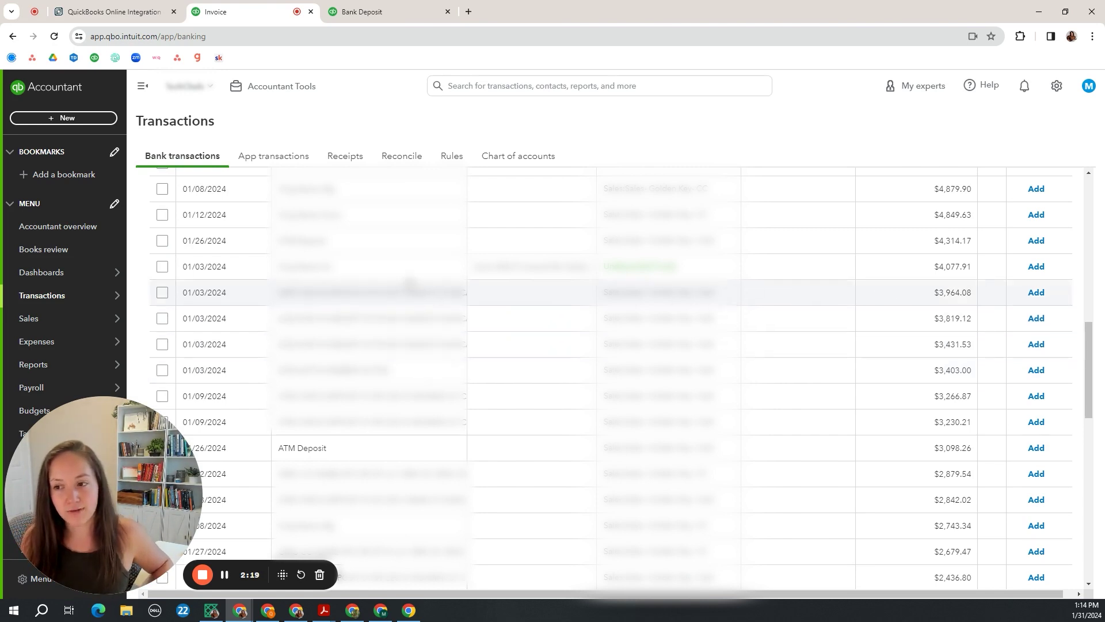
mouse_move(77, 295)
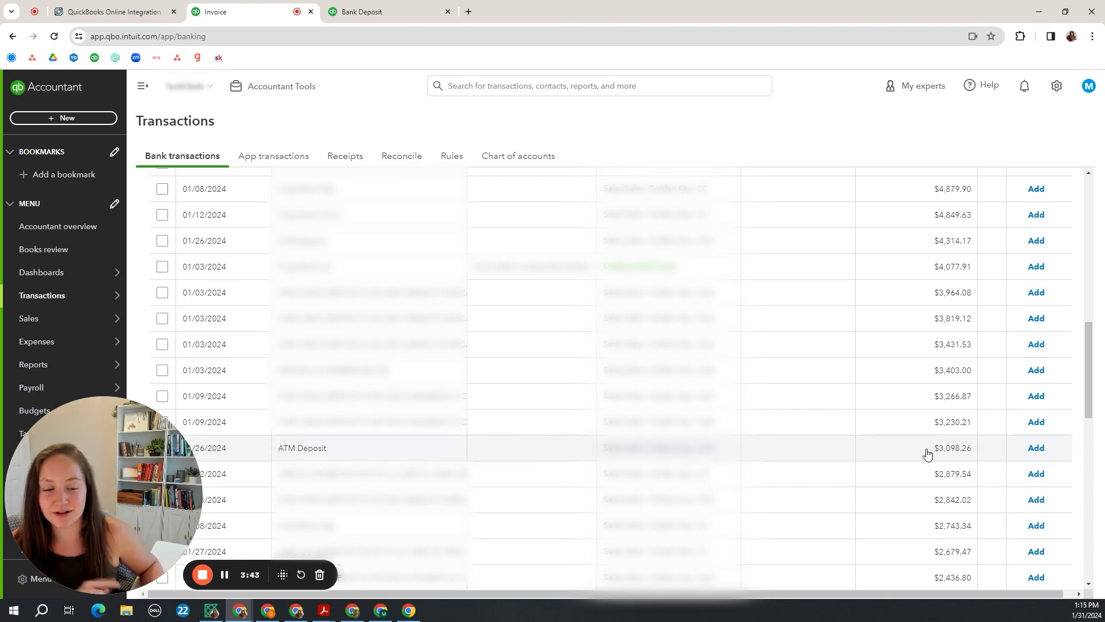
Step: Create a new Bank Deposit from the + New menu to list undeposited payments
left_click(84, 121)
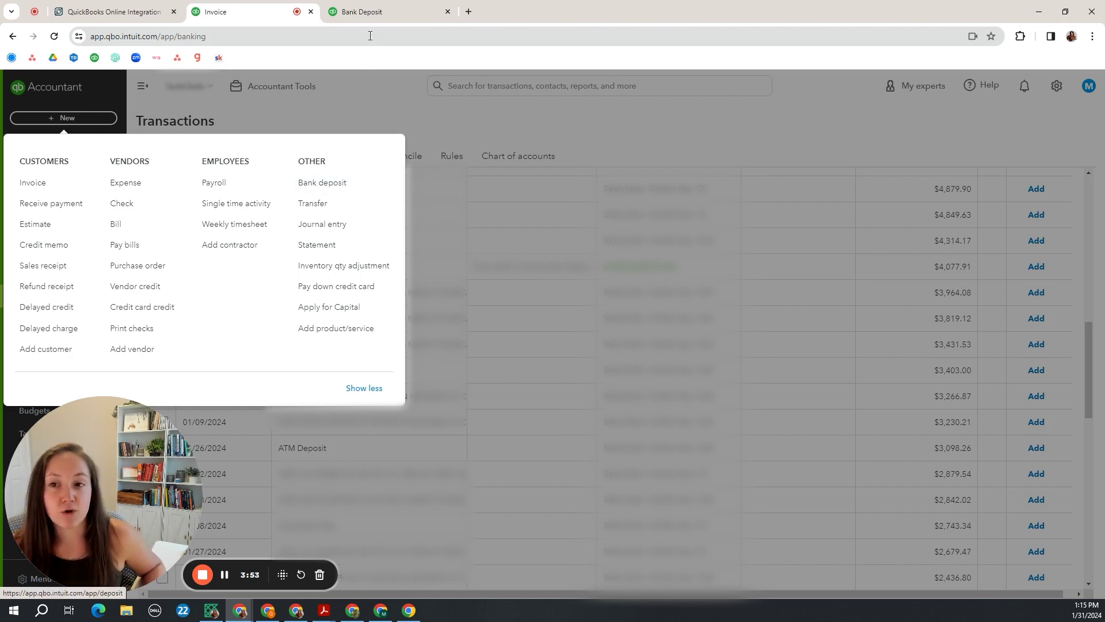
left_click(379, 15)
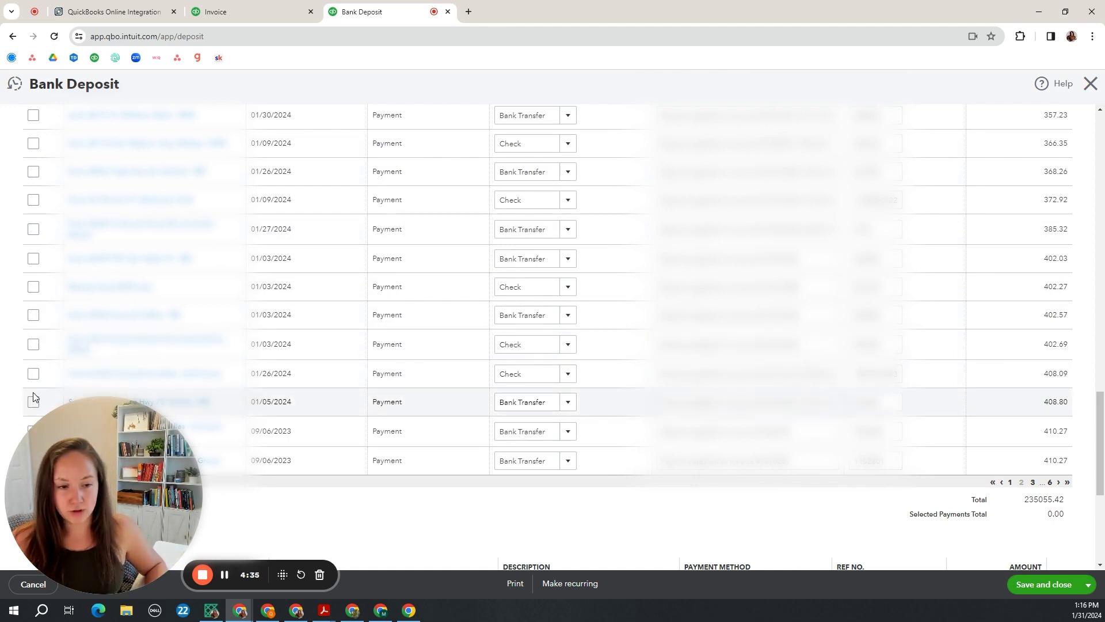
Step: Tick the 408.09 payment, then page through to the last page of payments
left_click(33, 375)
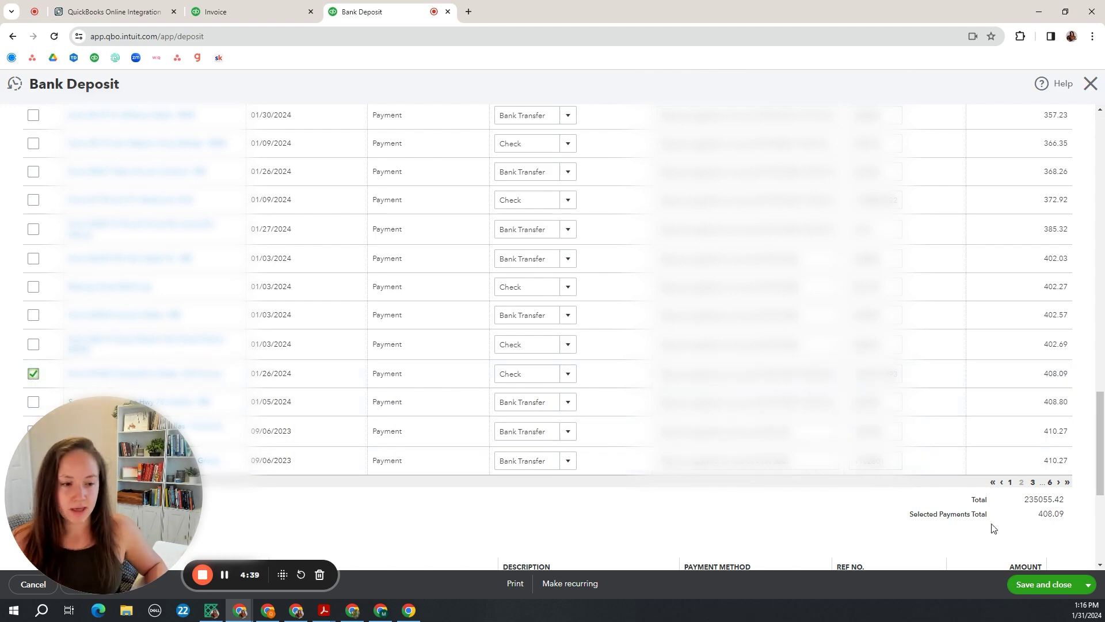
left_click(1032, 482)
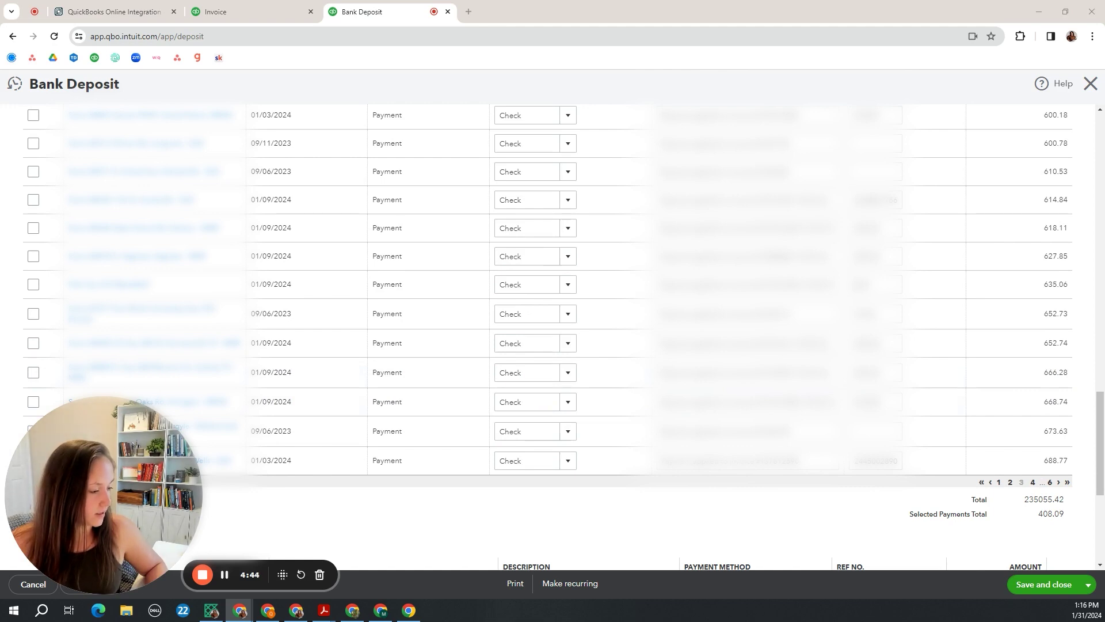
left_click(1033, 483)
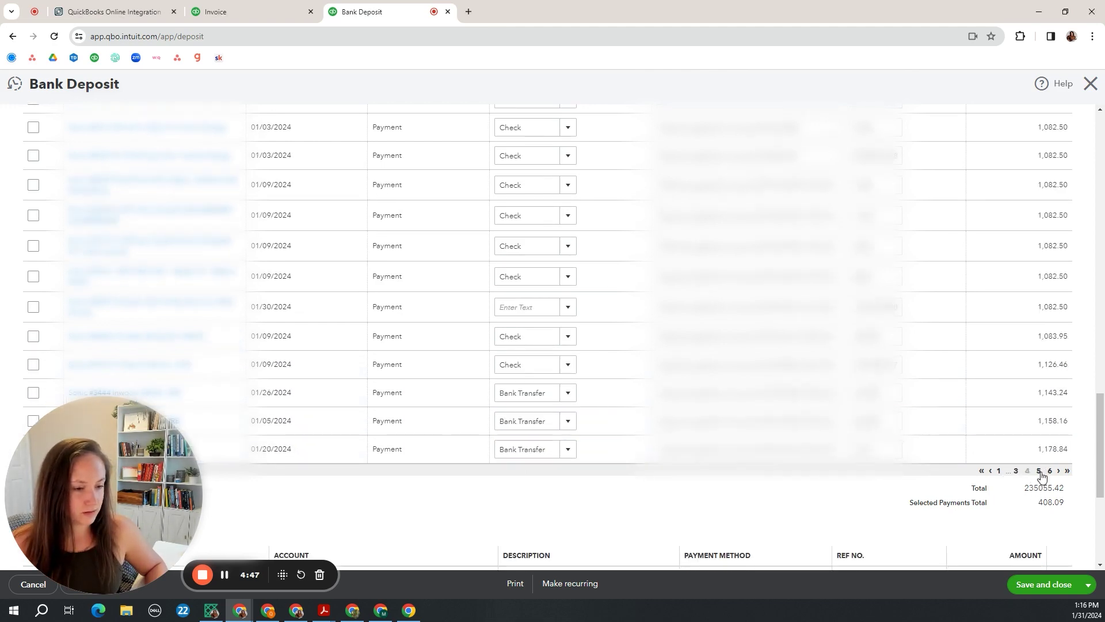
left_click(1039, 471)
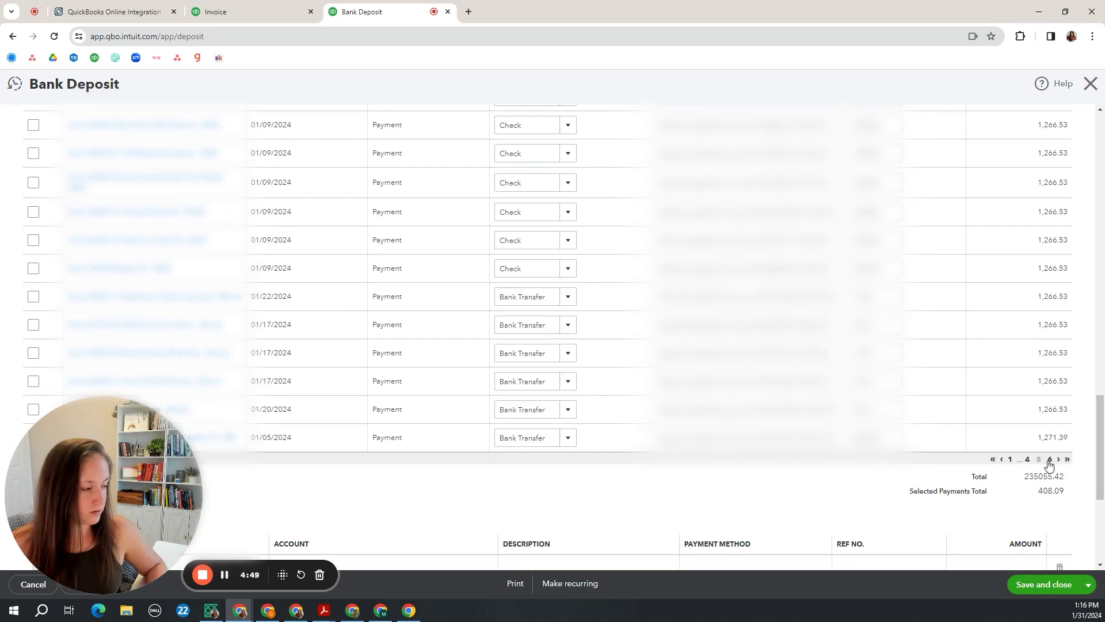
left_click(1069, 464)
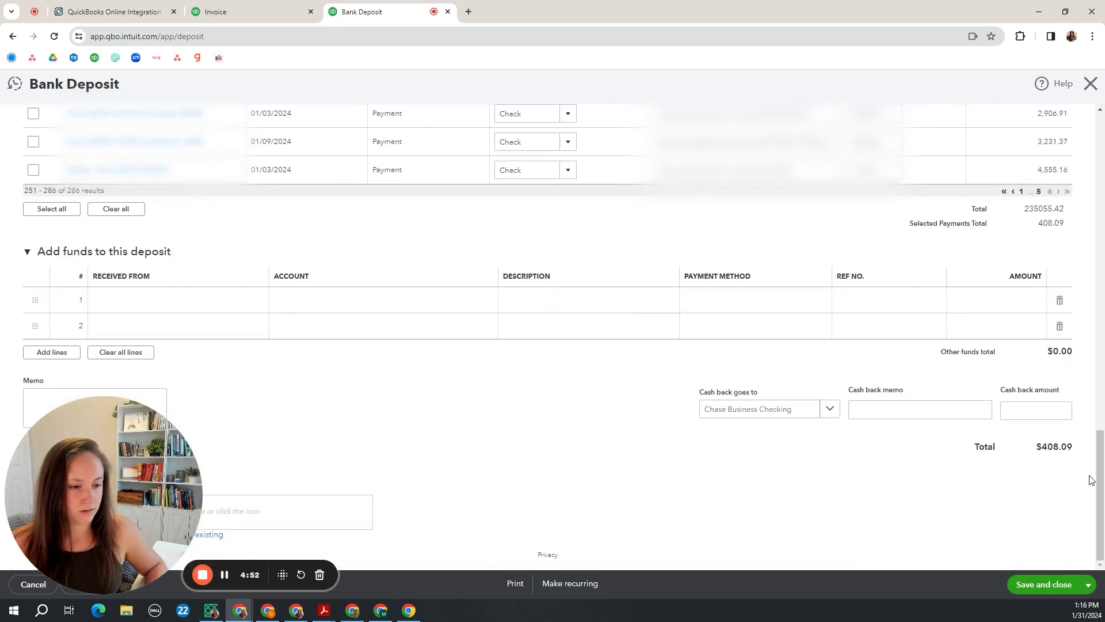
scroll(1082, 345, "up", 10)
scroll(552, 339, "up", 3)
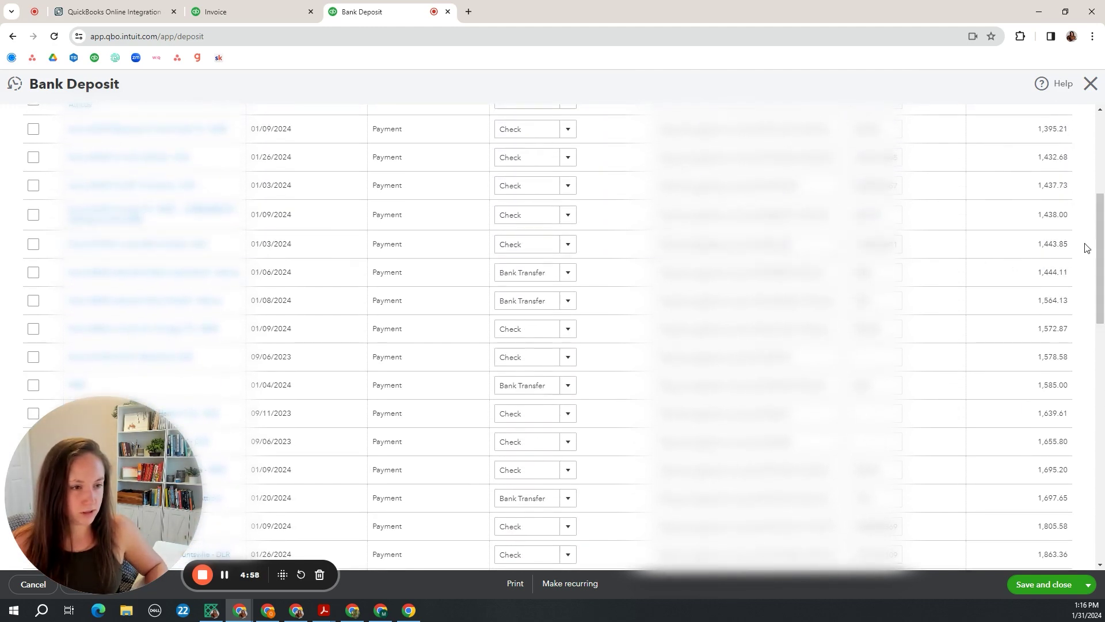
left_click_drag(1092, 245, 1086, 221)
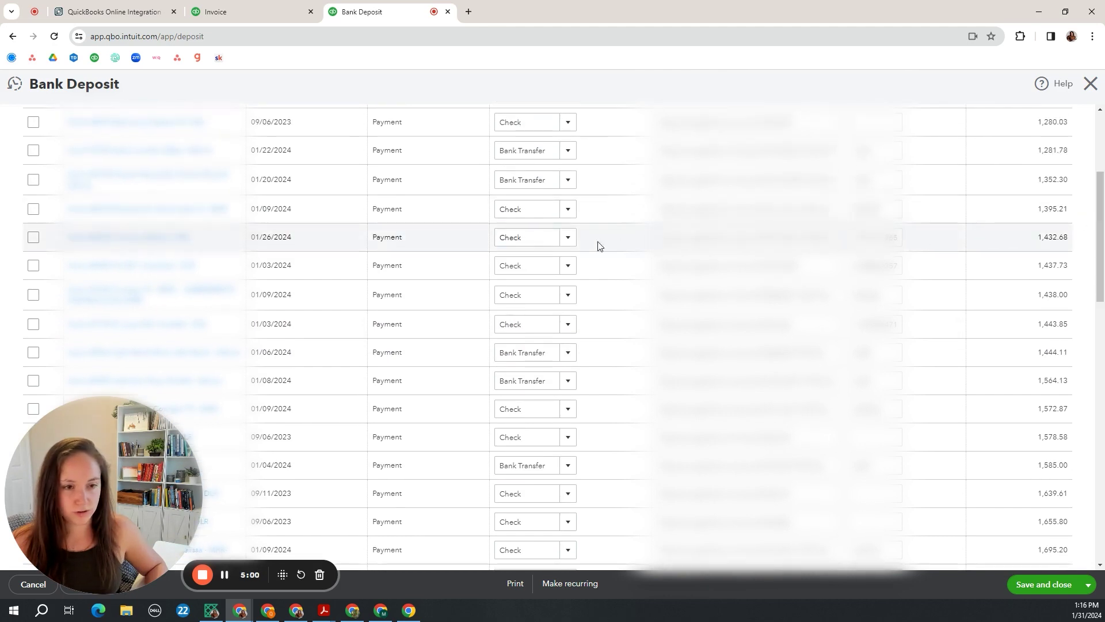
Step: Tick the 1,432.68 and 1,257.49 payments, bringing the deposit to $3,098.26
left_click(32, 237)
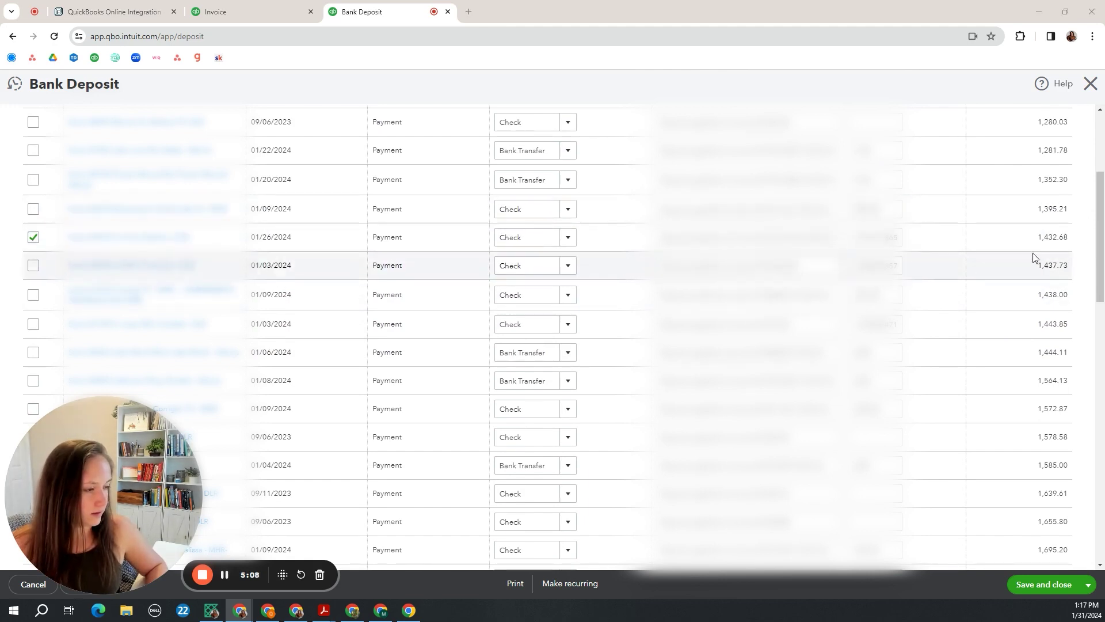
left_click_drag(1101, 209, 1080, 163)
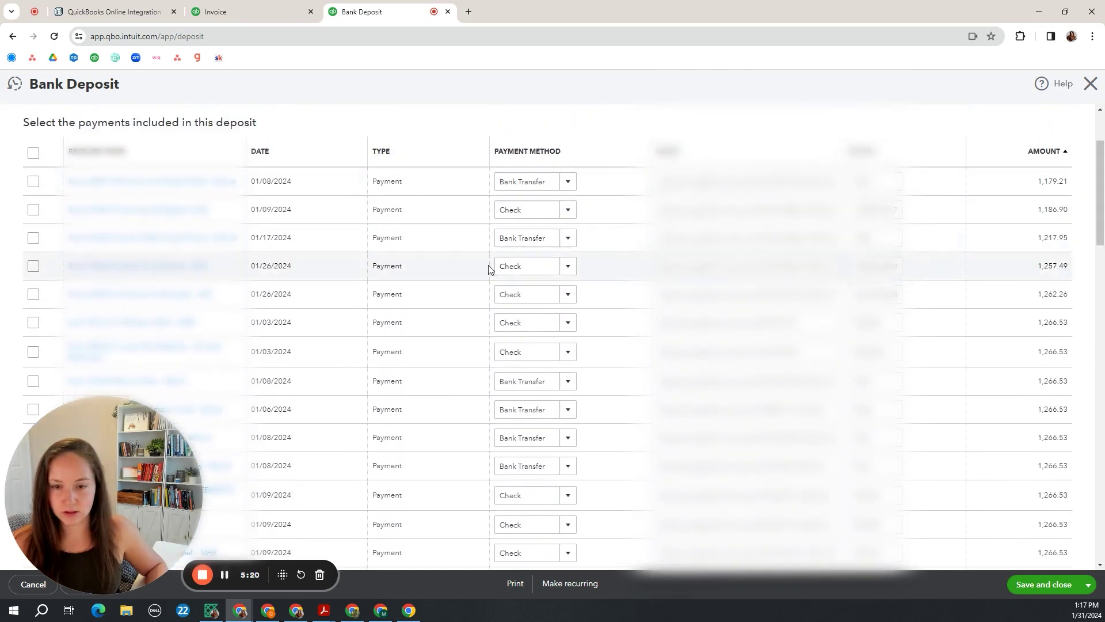
left_click(35, 266)
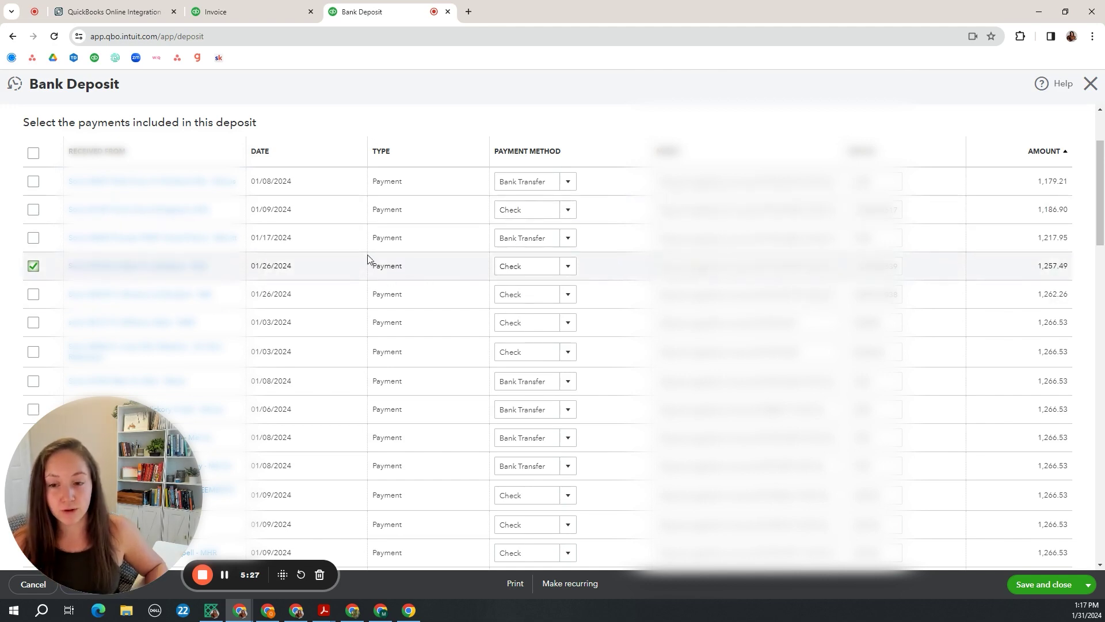
double_click(382, 267)
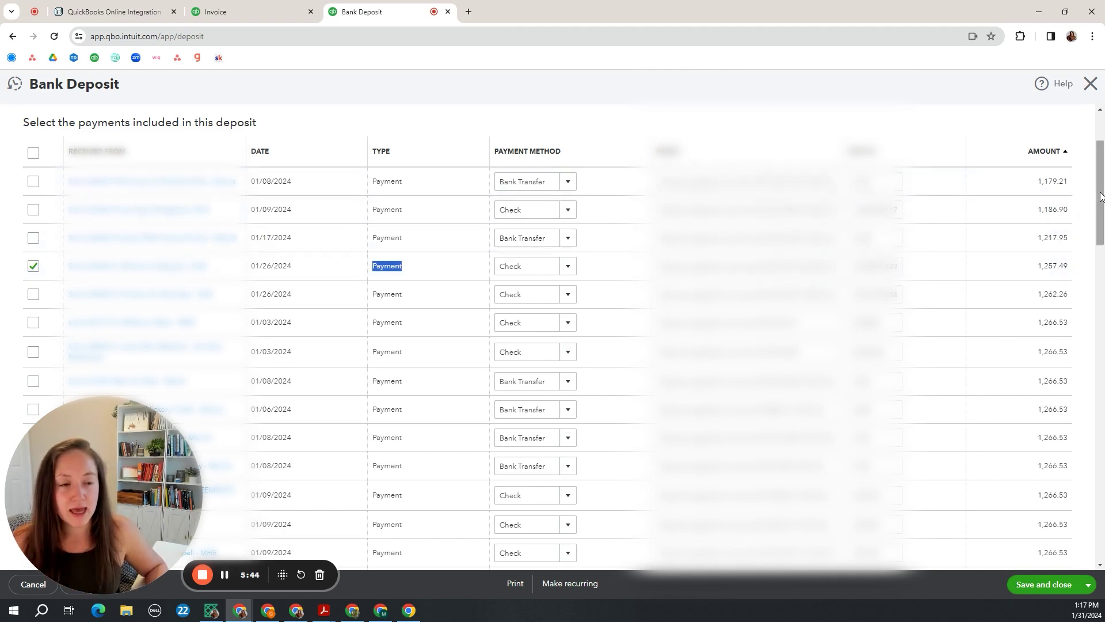
left_click_drag(1101, 196, 1096, 169)
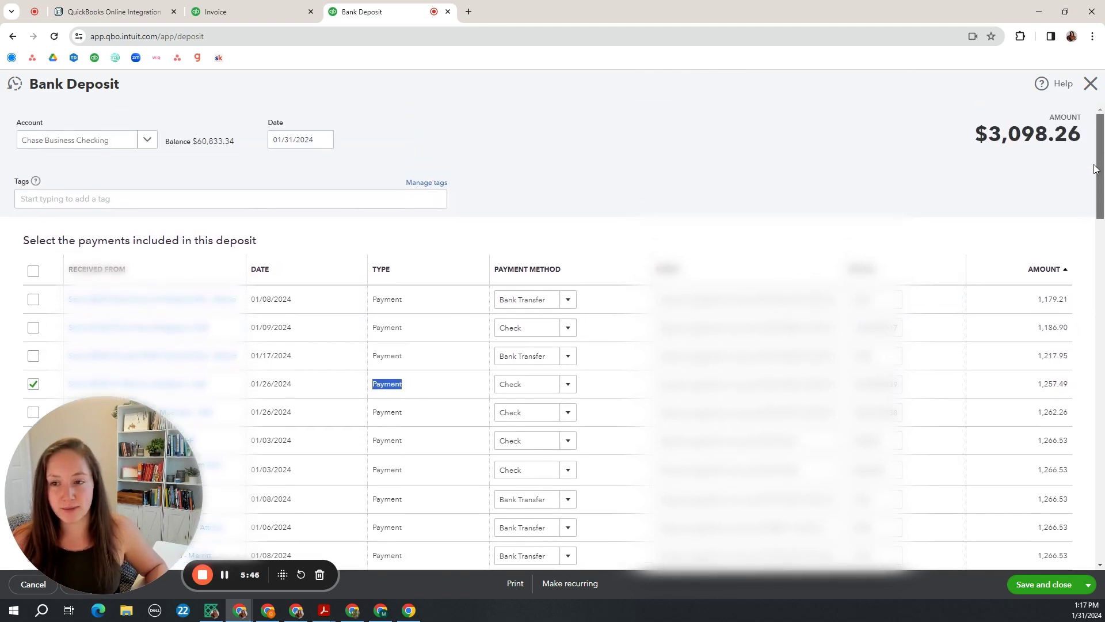
Step: Set the deposit date to 01/26/2024 and confirm the $3,098.26 selected and deposit totals
left_click(321, 141)
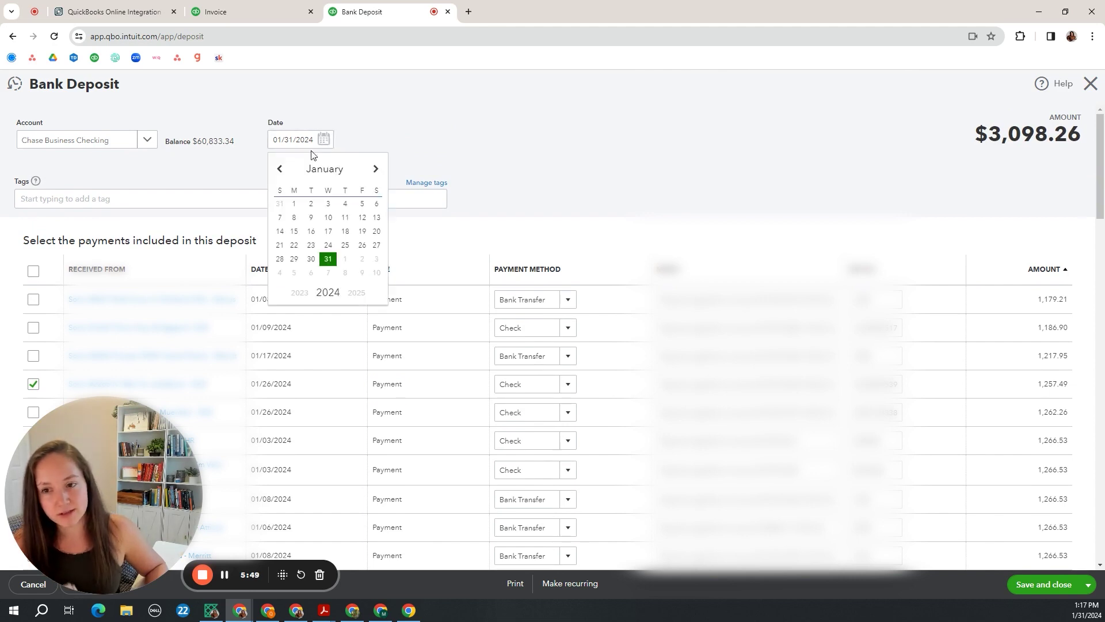
left_click(361, 246)
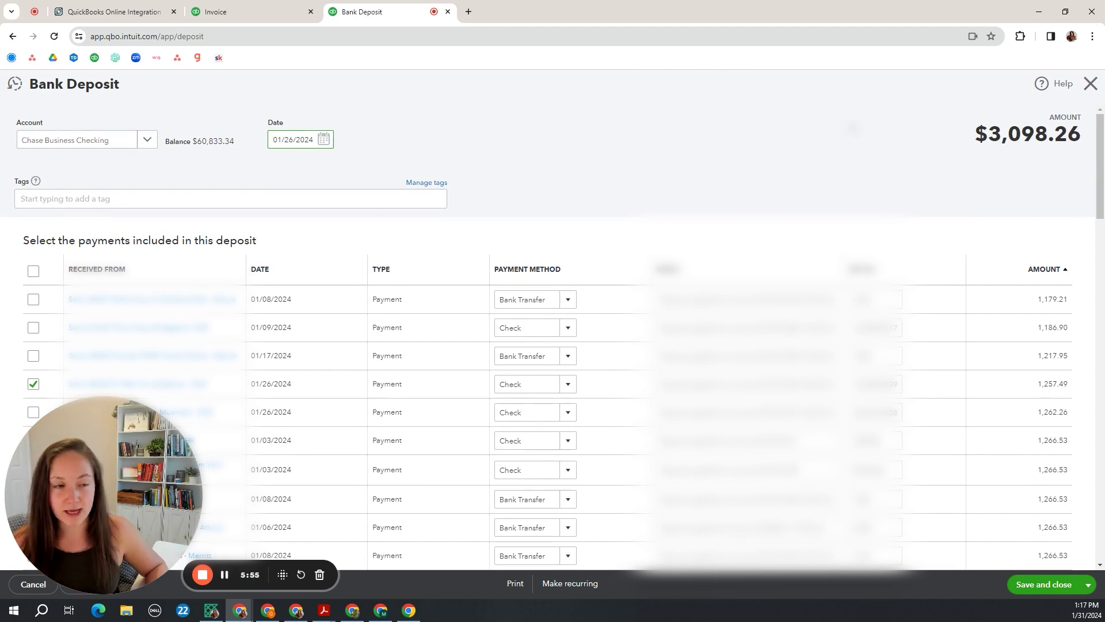
left_click_drag(1100, 140, 1102, 479)
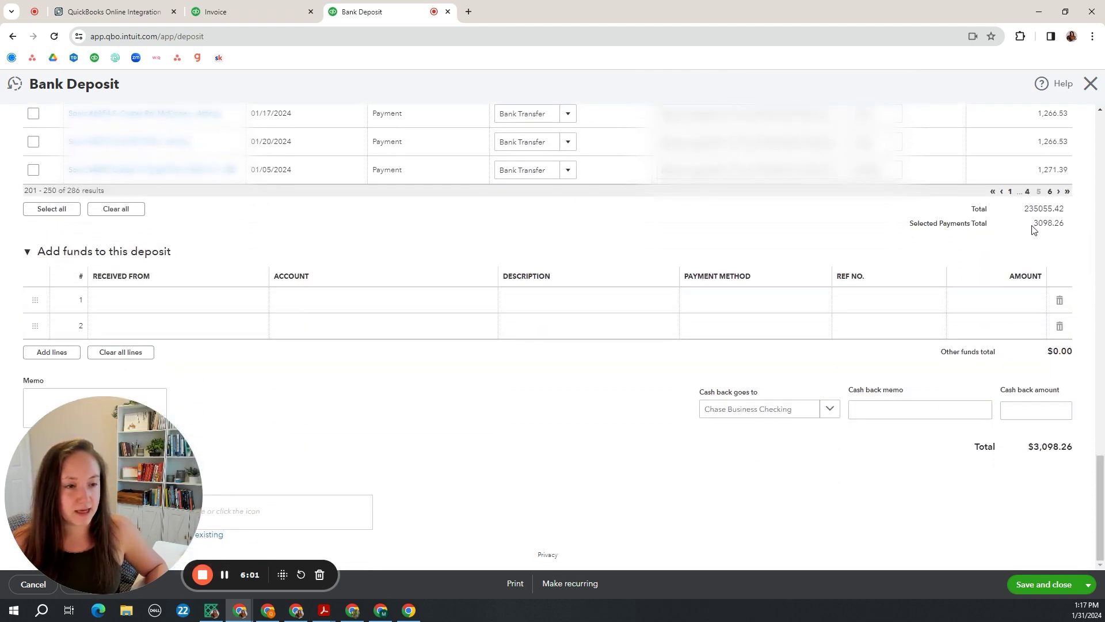
left_click_drag(1033, 225, 1064, 225)
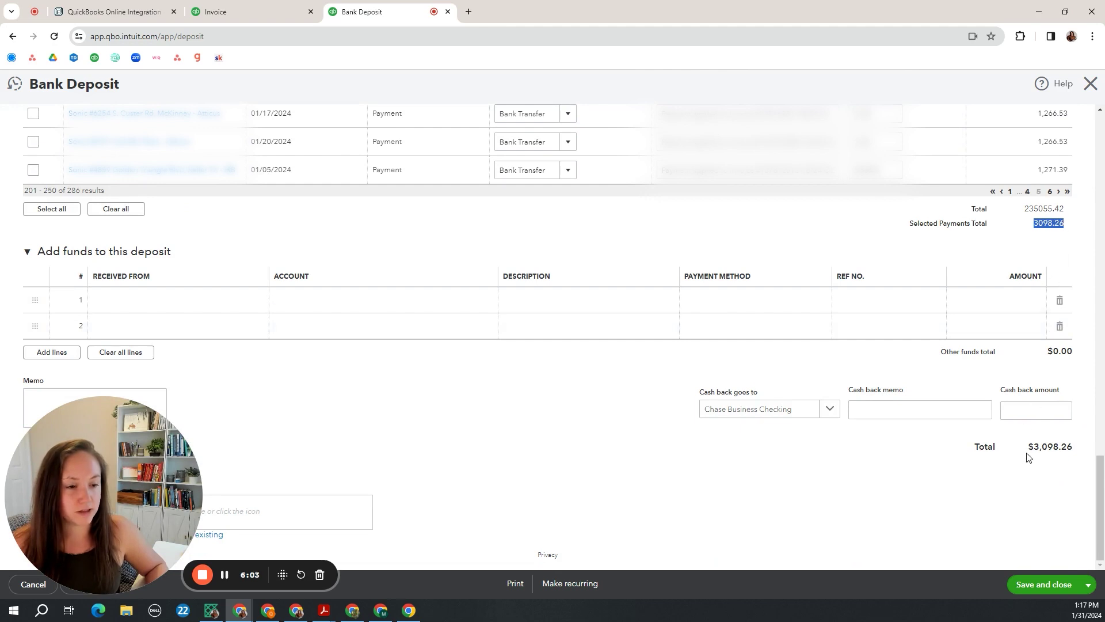
left_click_drag(1027, 455, 1083, 457)
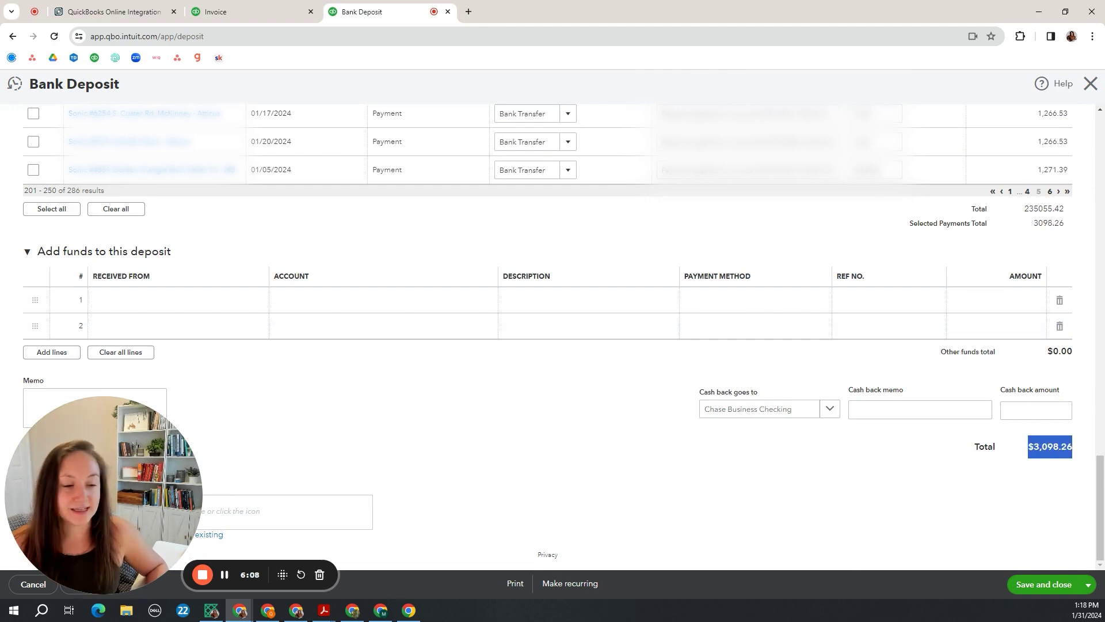
left_click(973, 473)
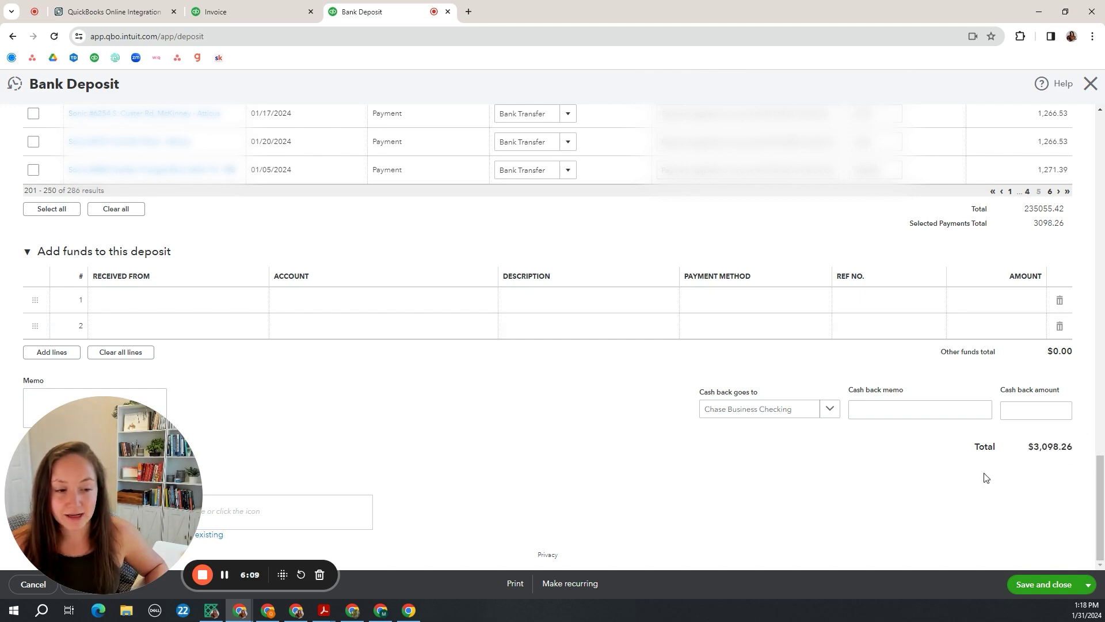
Step: Save the deposit, then Match the 01/26/2024 $3,098.26 bank-feed row to it
left_click(1051, 582)
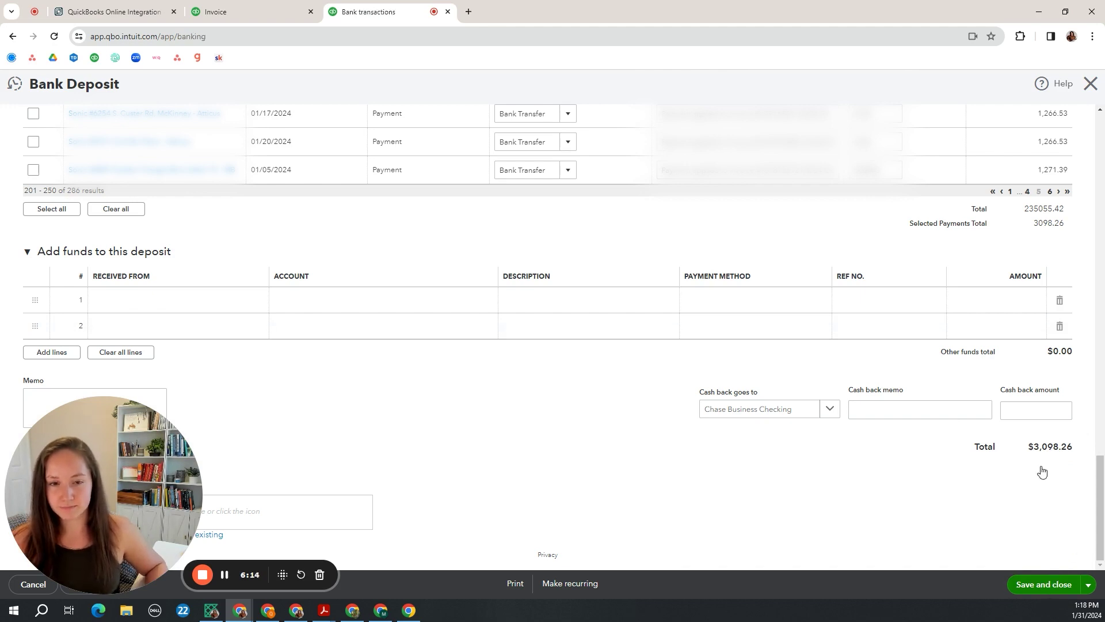
scroll(787, 324, "down", 1)
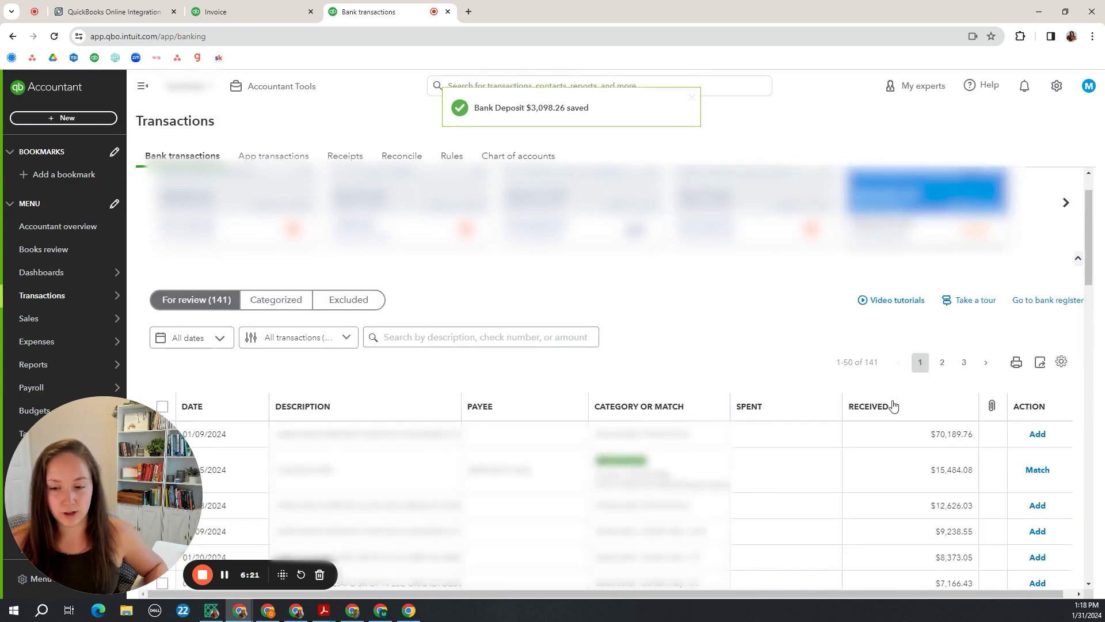
scroll(895, 408, "down", 10)
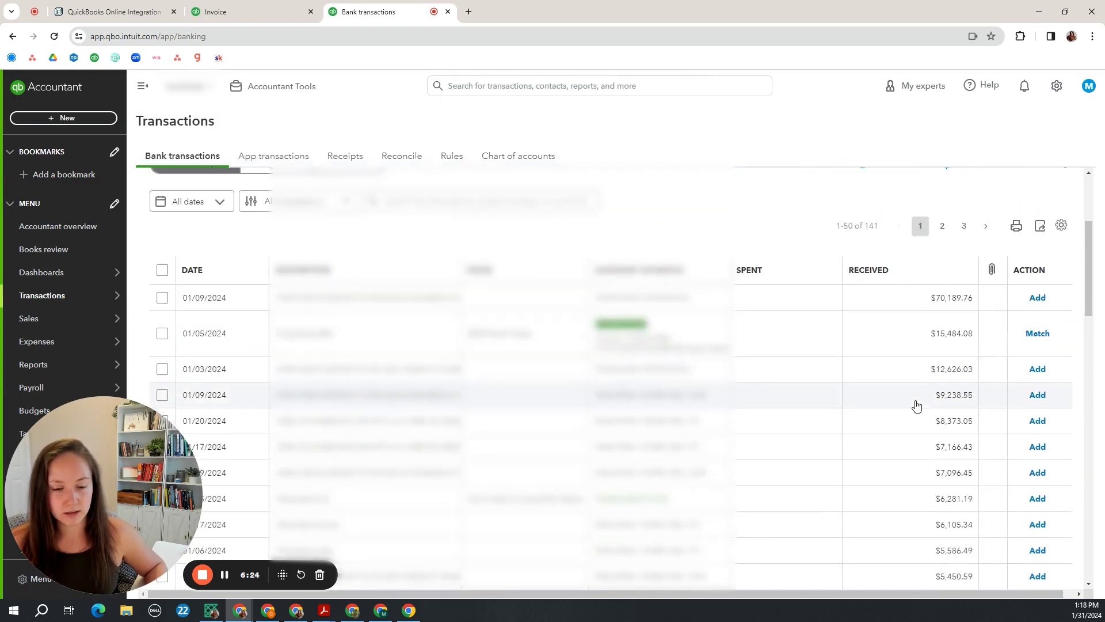
scroll(927, 386, "down", 4)
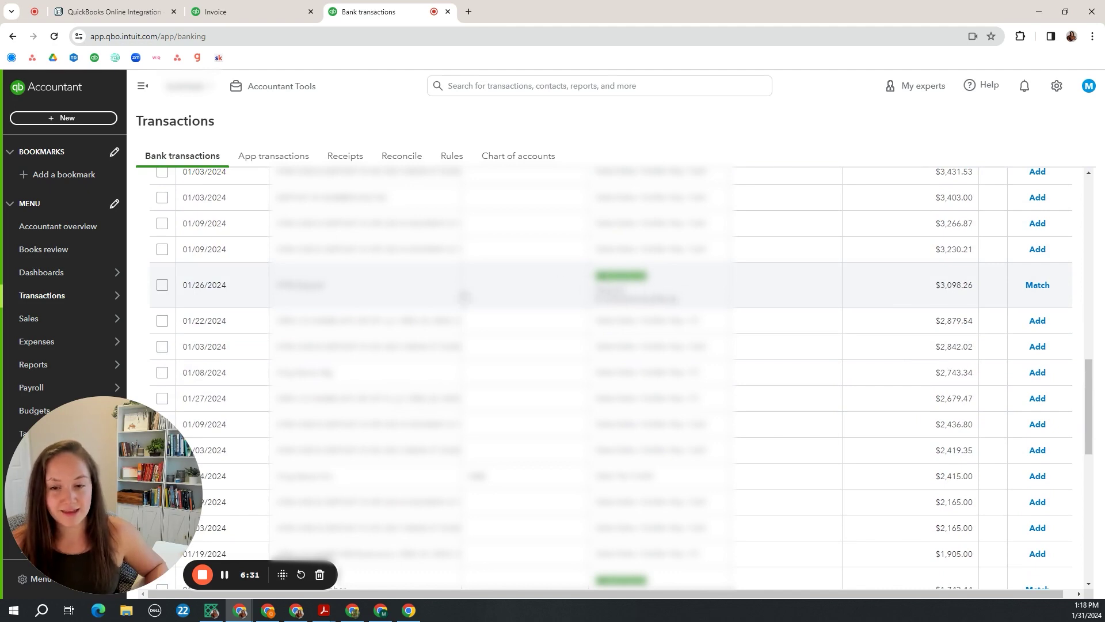
left_click(1040, 288)
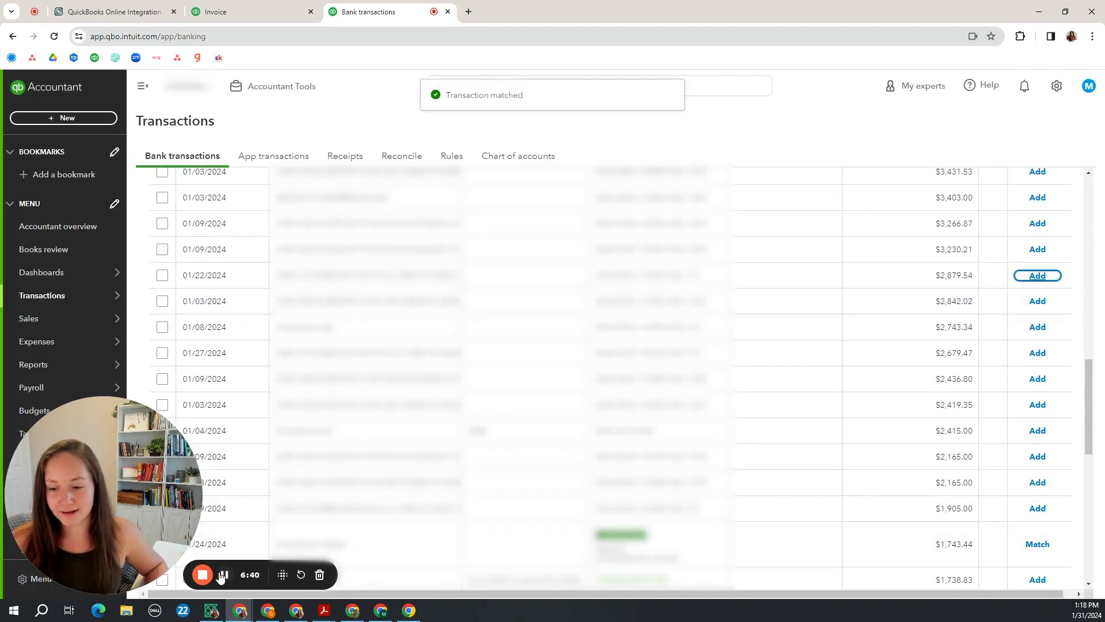
Step: Open the Bank Deposit page in an additional browser tab
left_click(221, 577)
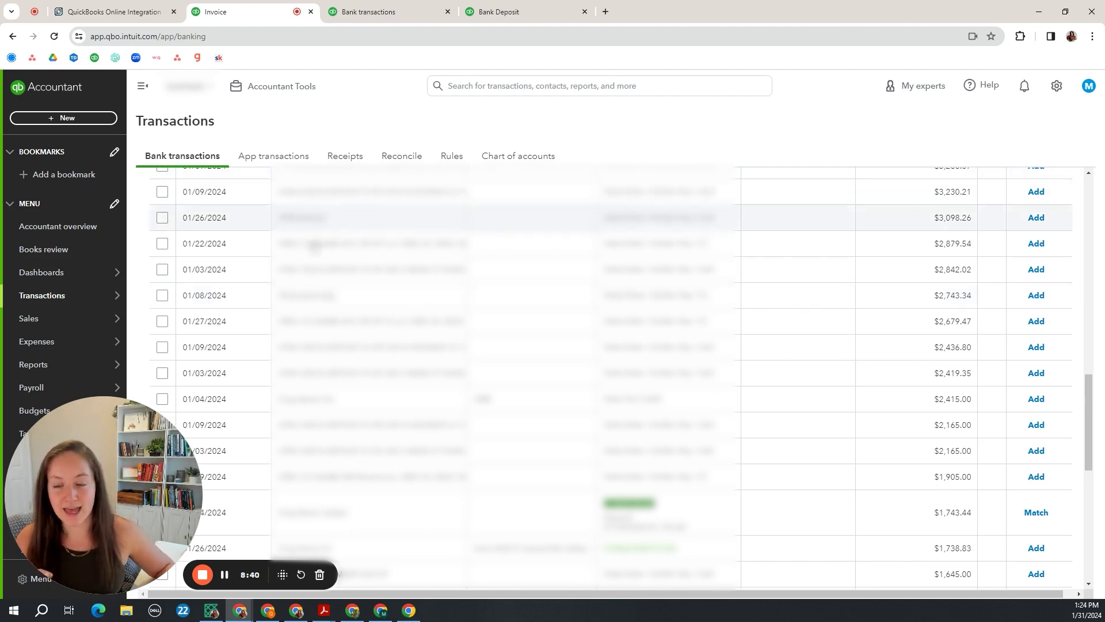
Step: Start a new bank deposit and tick the 01/08/2024 $1,564.13 payment
left_click(81, 121)
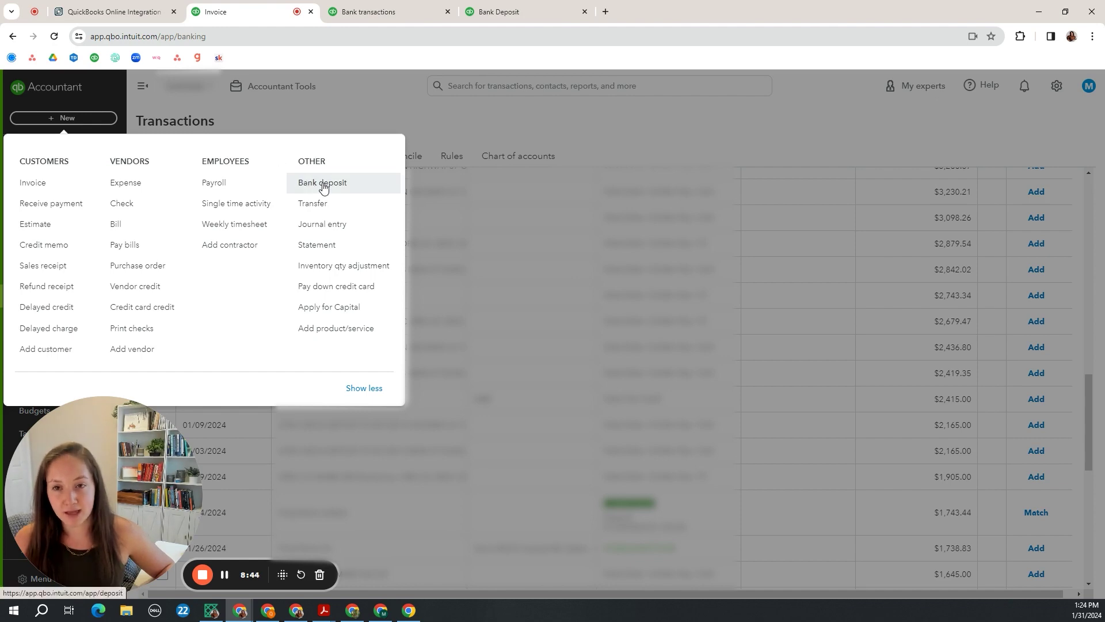
left_click(530, 14)
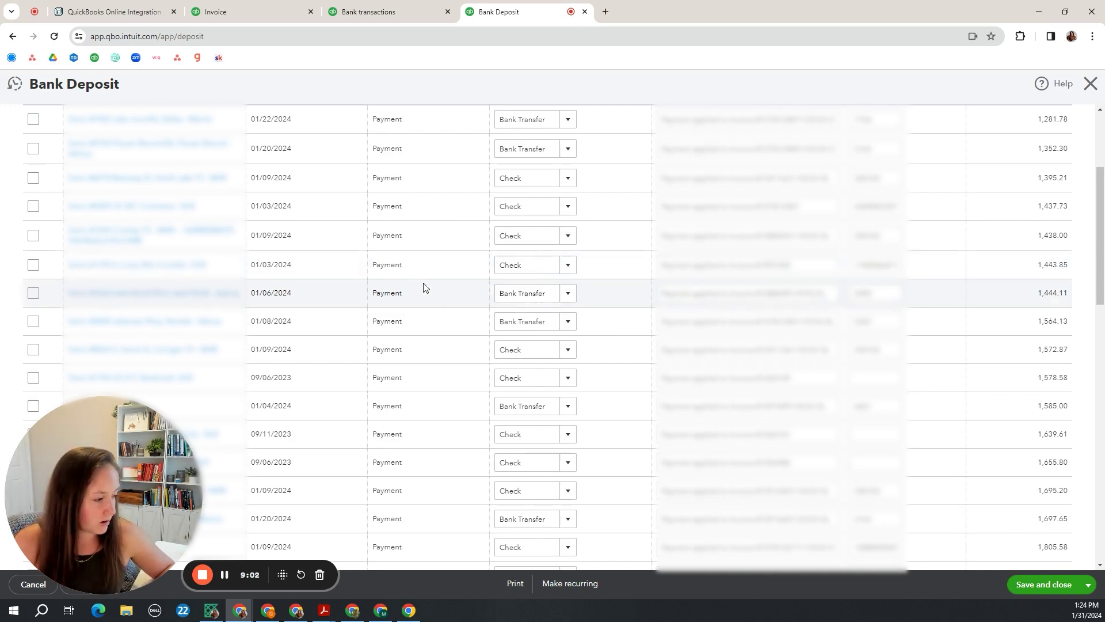
left_click(34, 321)
scroll(552, 337, "down", 10)
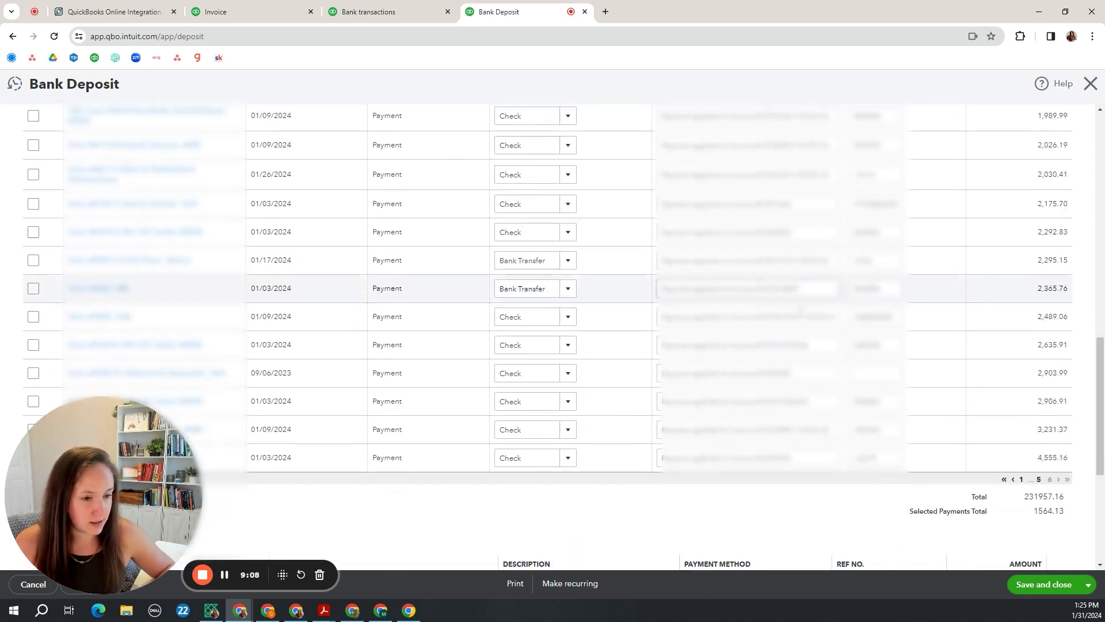
scroll(799, 309, "down", 4)
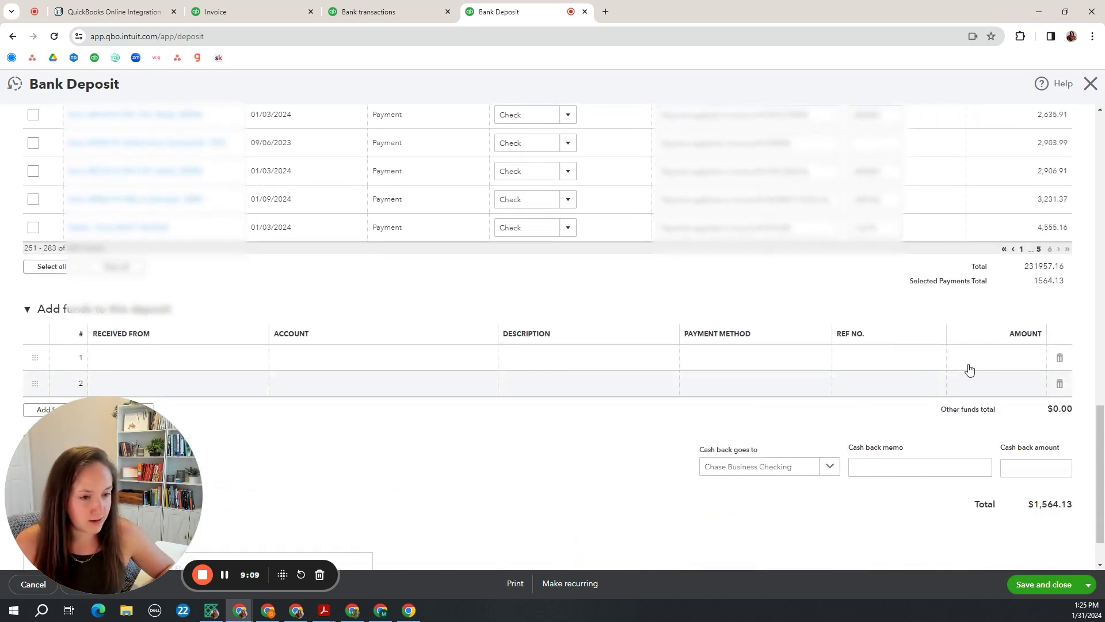
Step: Tick the 01/08/2024 $1,179.21 payment on page 4, making selected payments 2,743.34
left_click(1039, 249)
scroll(1037, 268, "up", 8)
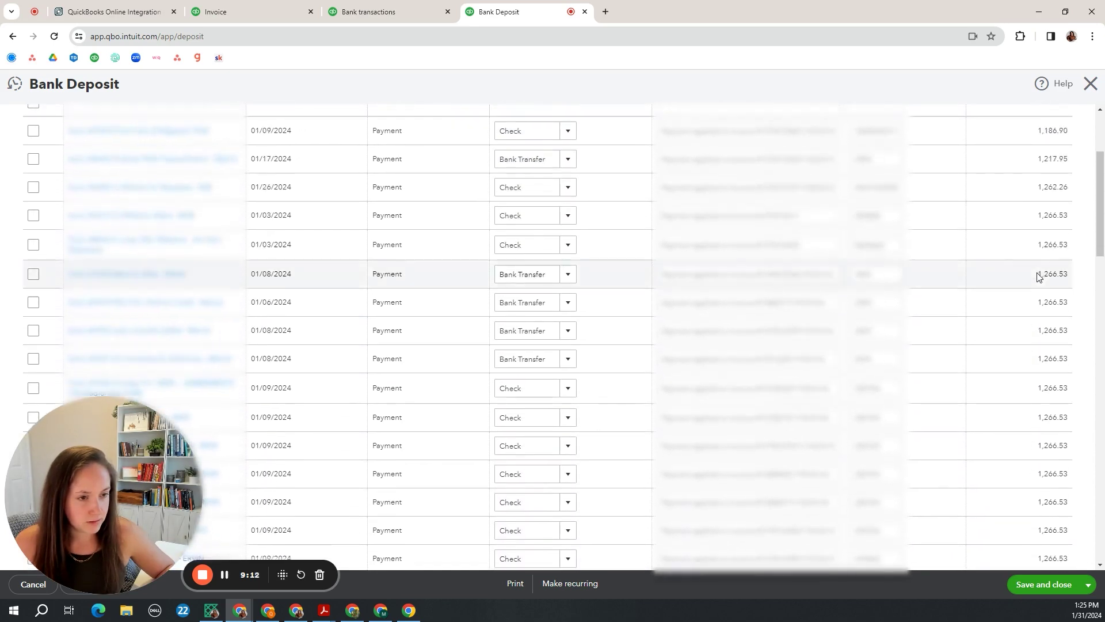
scroll(1037, 276, "up", 3)
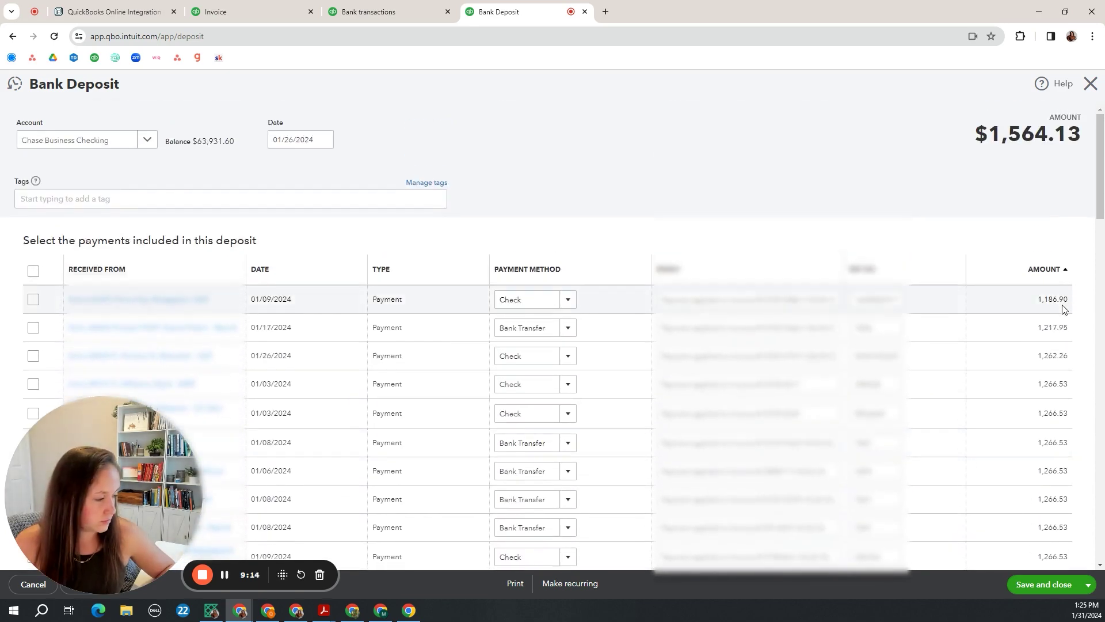
scroll(1062, 309, "down", 20)
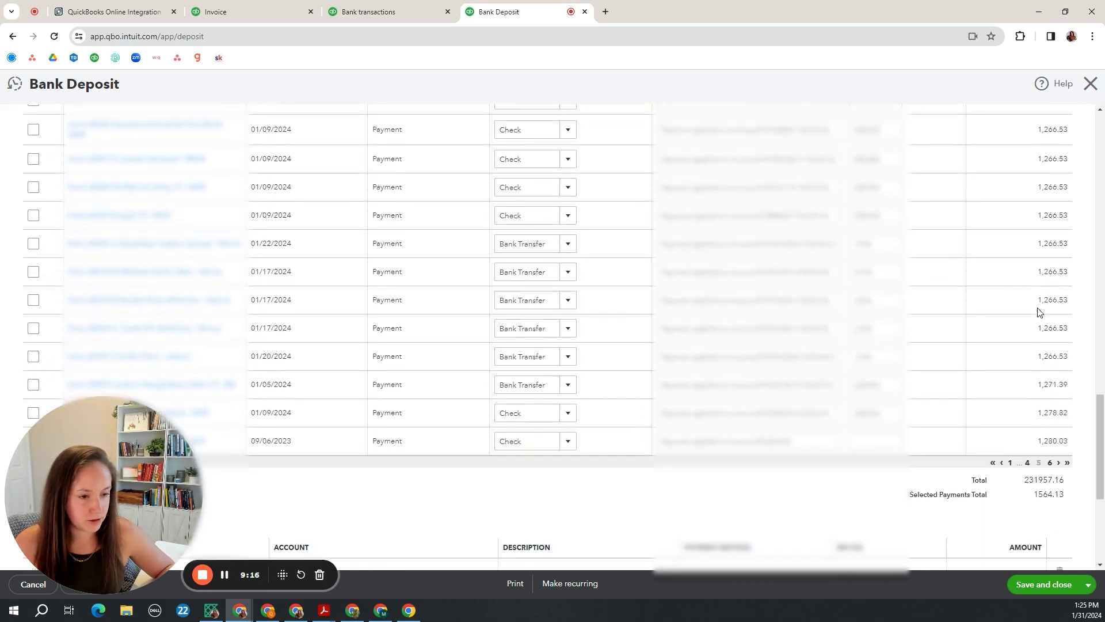
left_click(1028, 400)
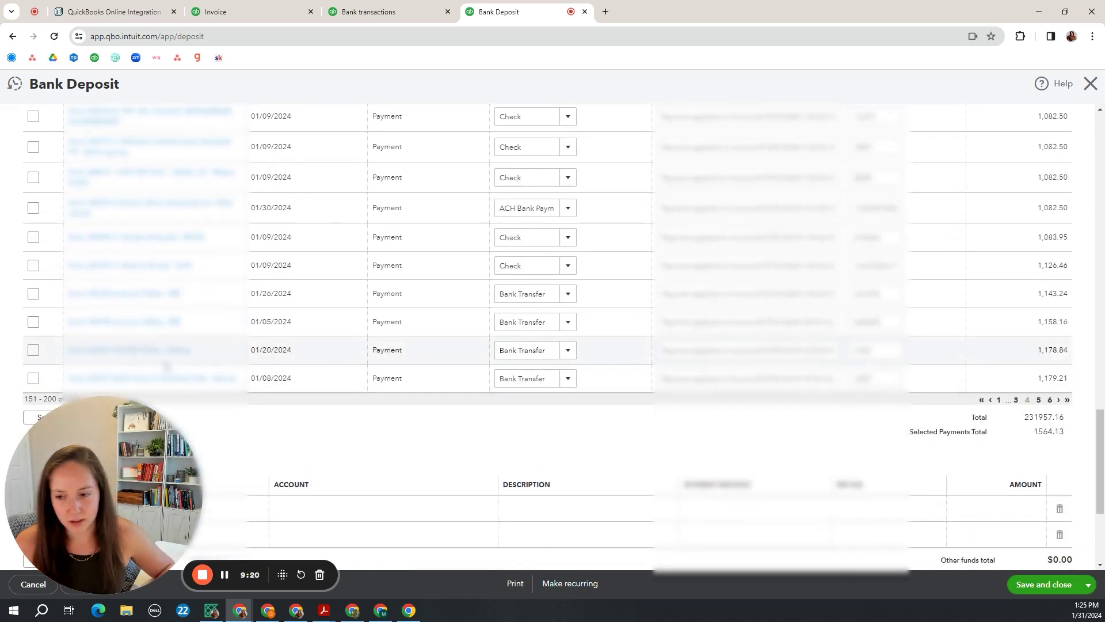
left_click(33, 378)
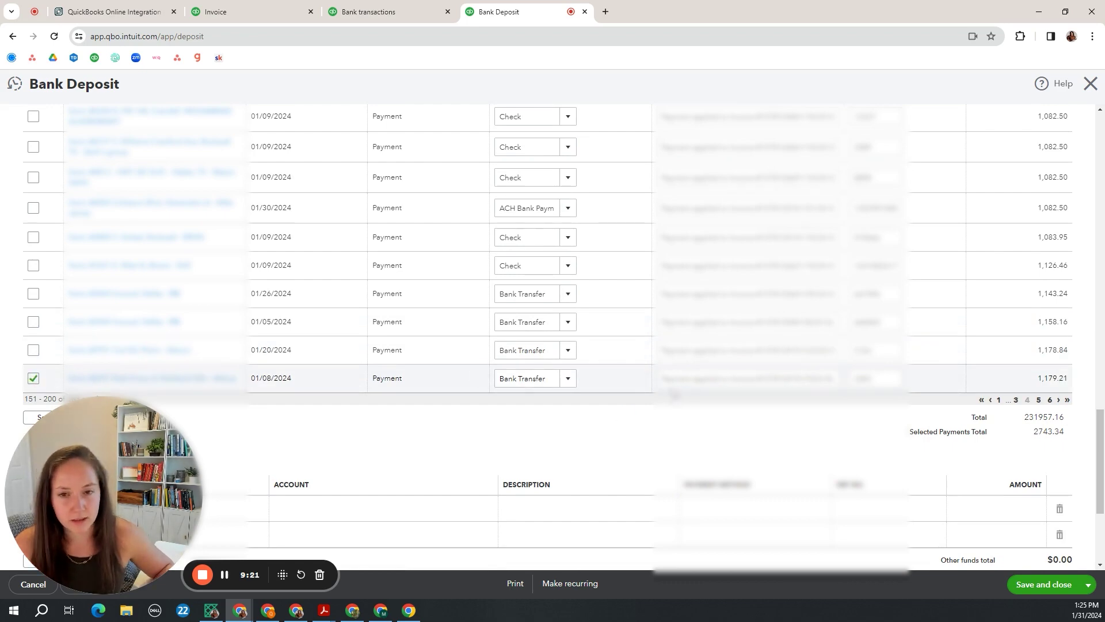
Step: Correct the deposit date from January 5 to 01/08/2024, then save and close
scroll(627, 322, "up", 15)
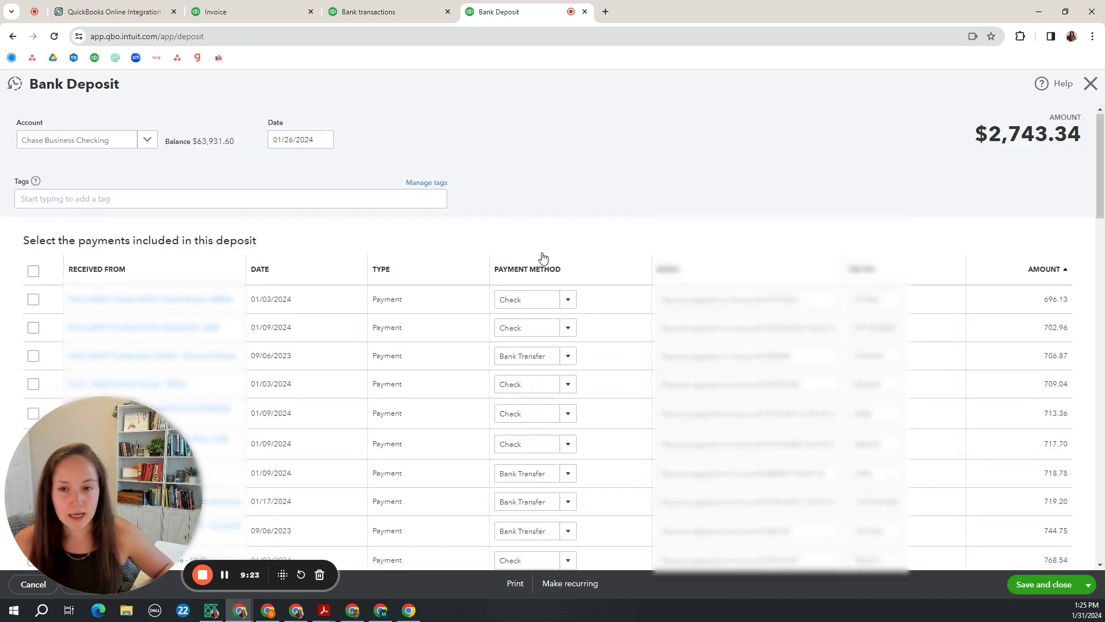
left_click(324, 141)
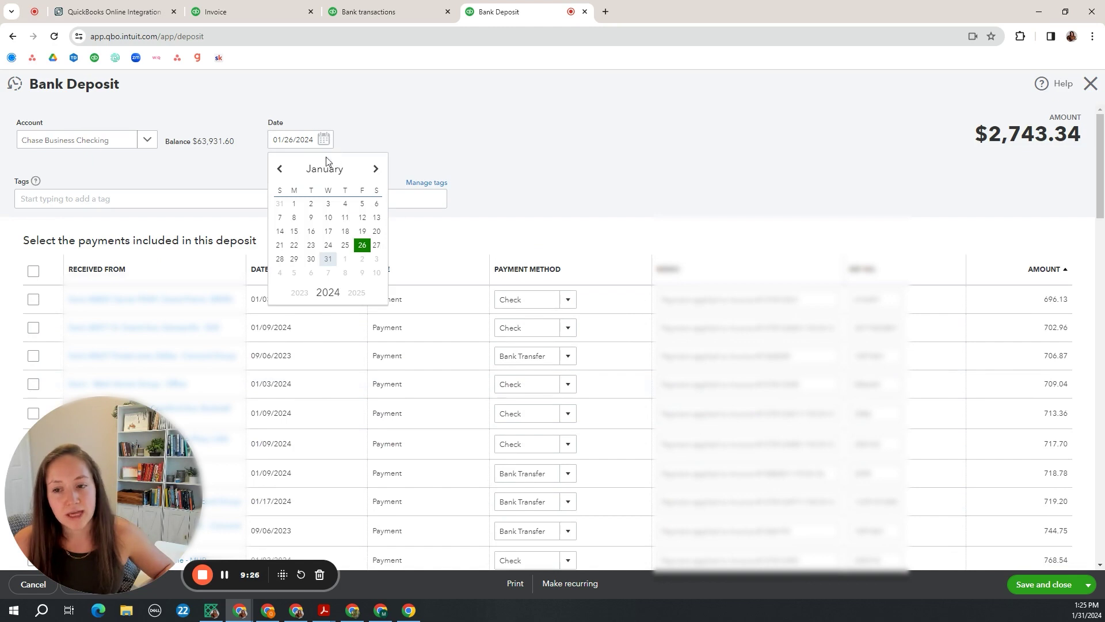
left_click(362, 204)
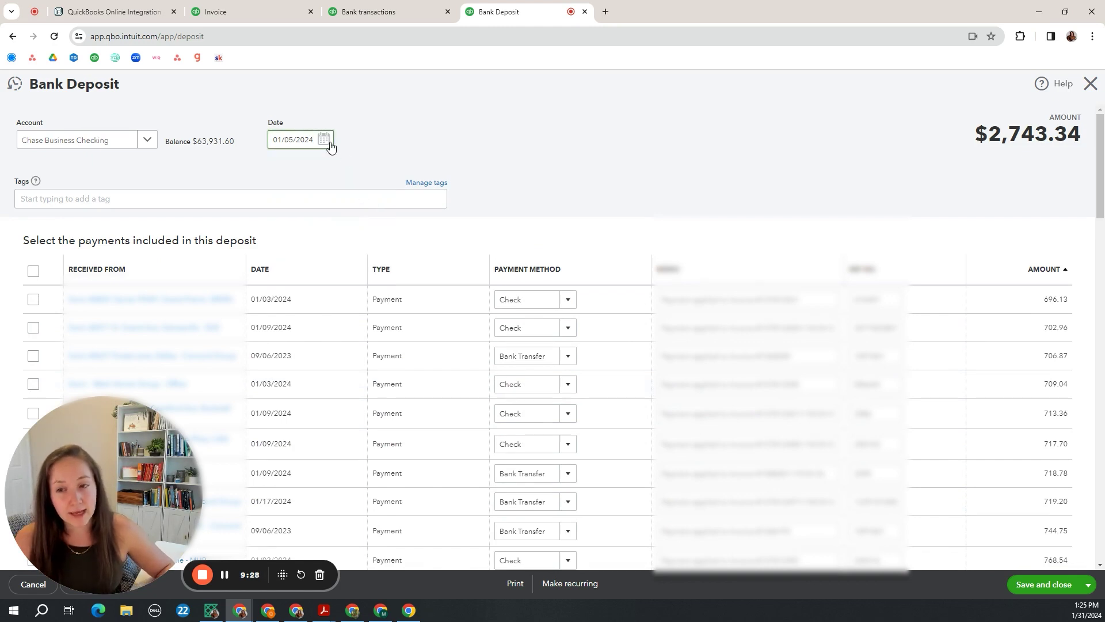
left_click(325, 141)
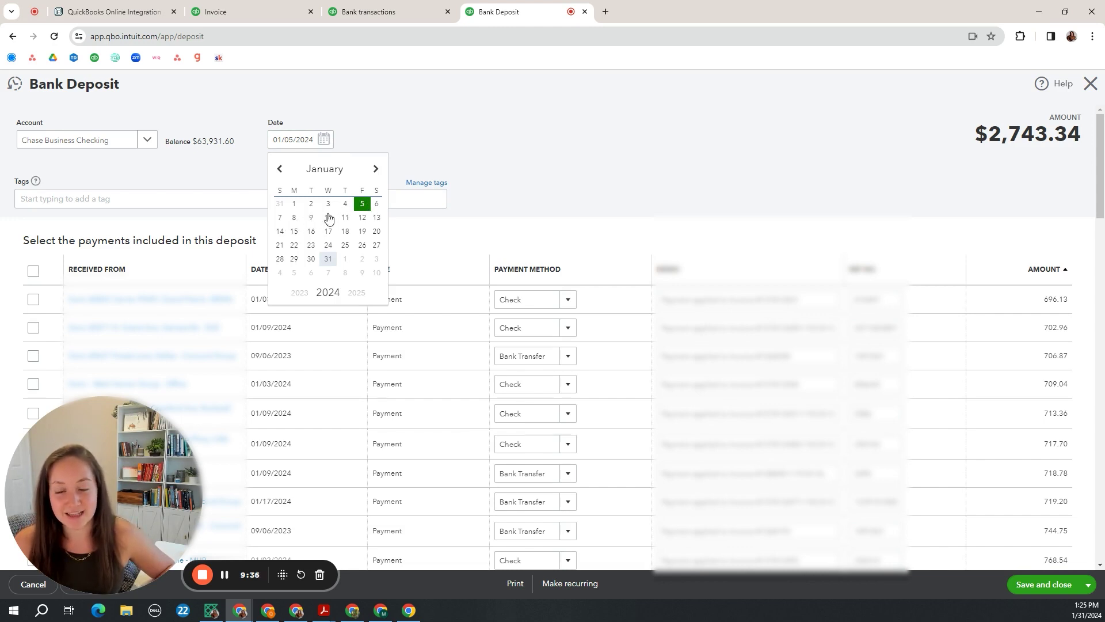
left_click(294, 218)
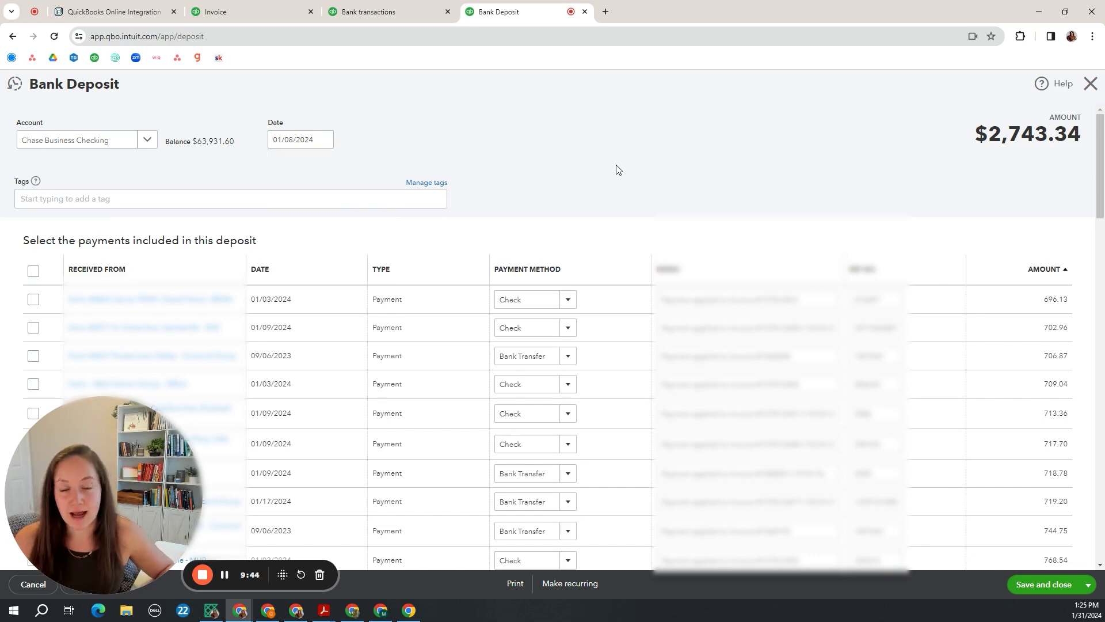
scroll(553, 173, "down", 6)
scroll(732, 145, "up", 6)
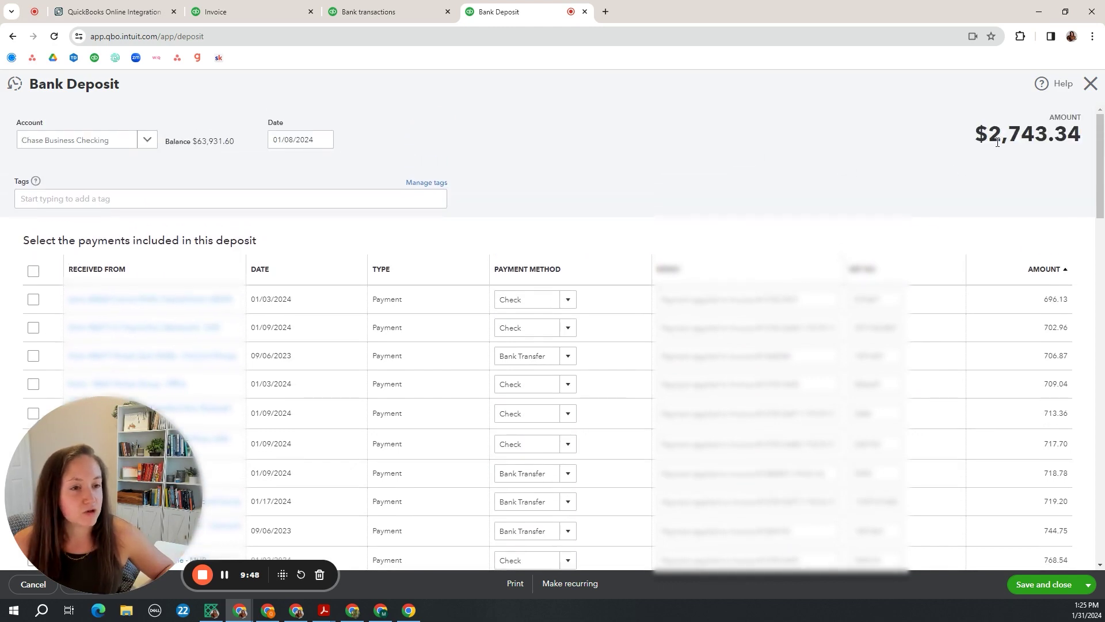
left_click(1044, 585)
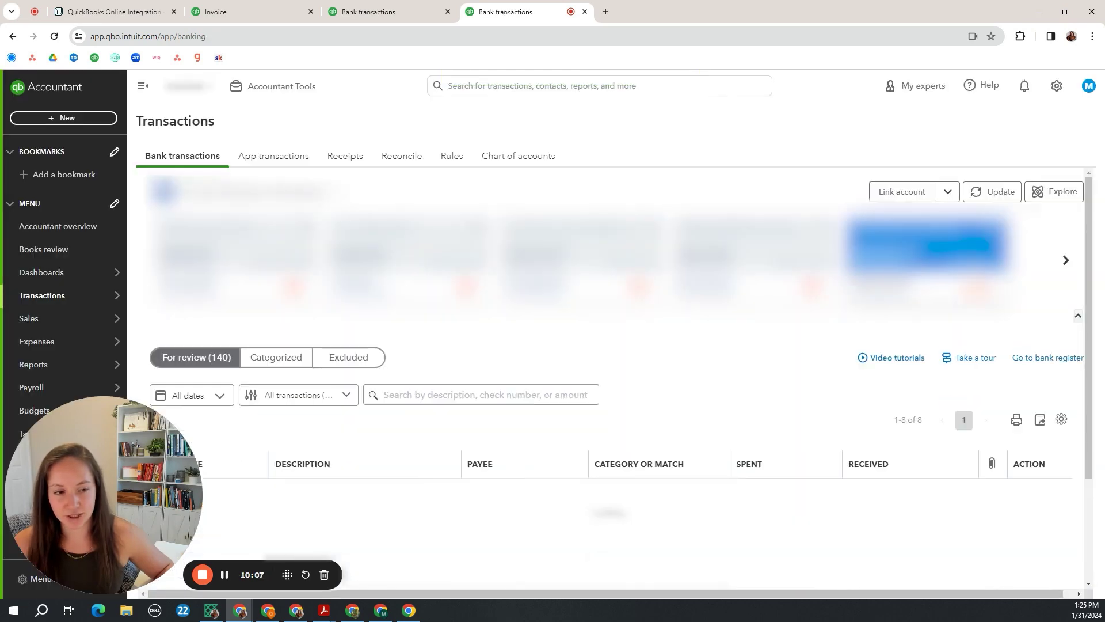
Step: Match the 01/08/2024 $2,743.34 For review row to the saved deposit
scroll(844, 288, "down", 4)
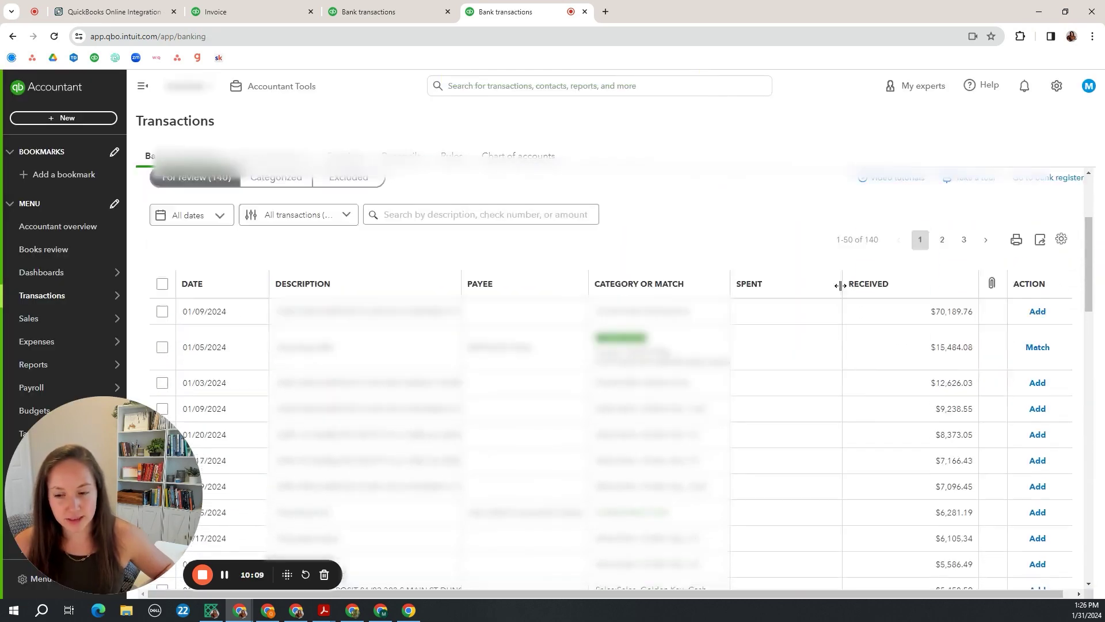
scroll(844, 288, "down", 6)
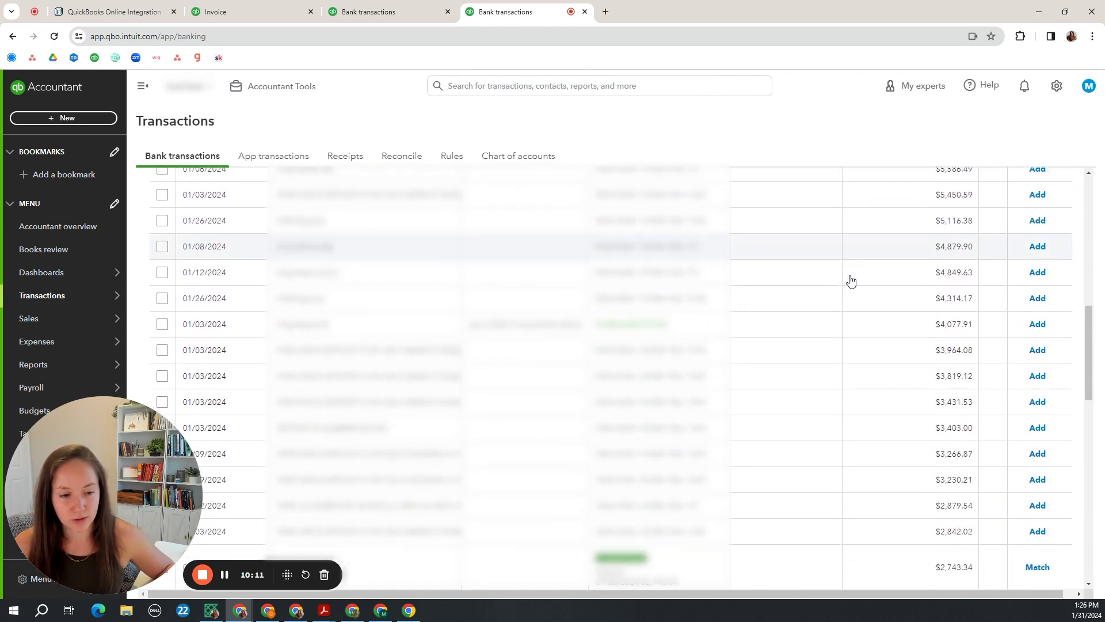
scroll(850, 281, "down", 4)
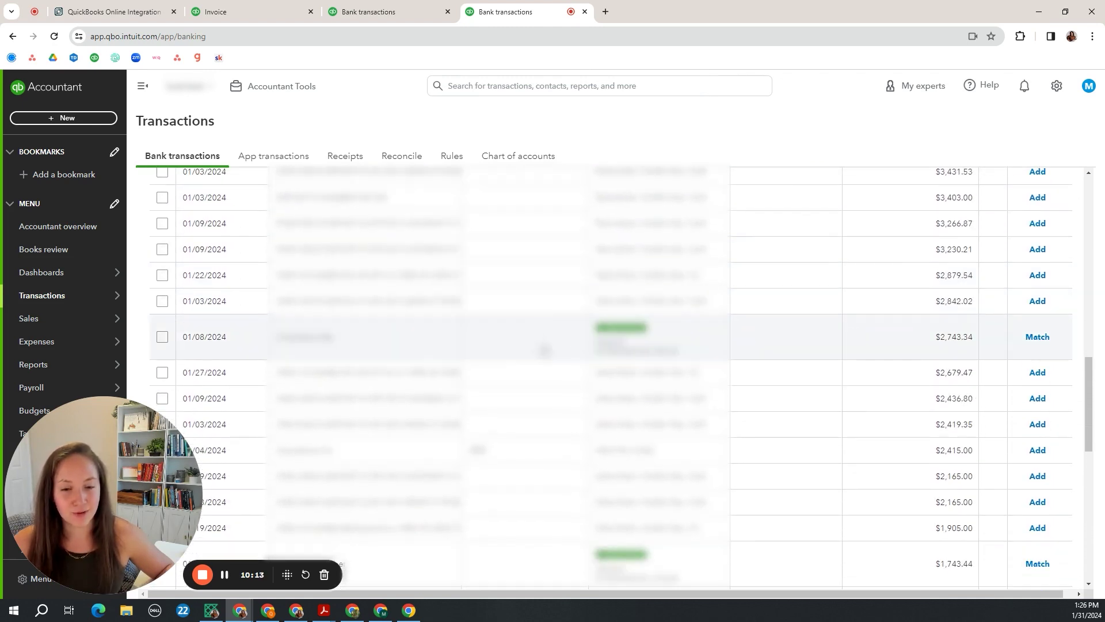
left_click(1044, 341)
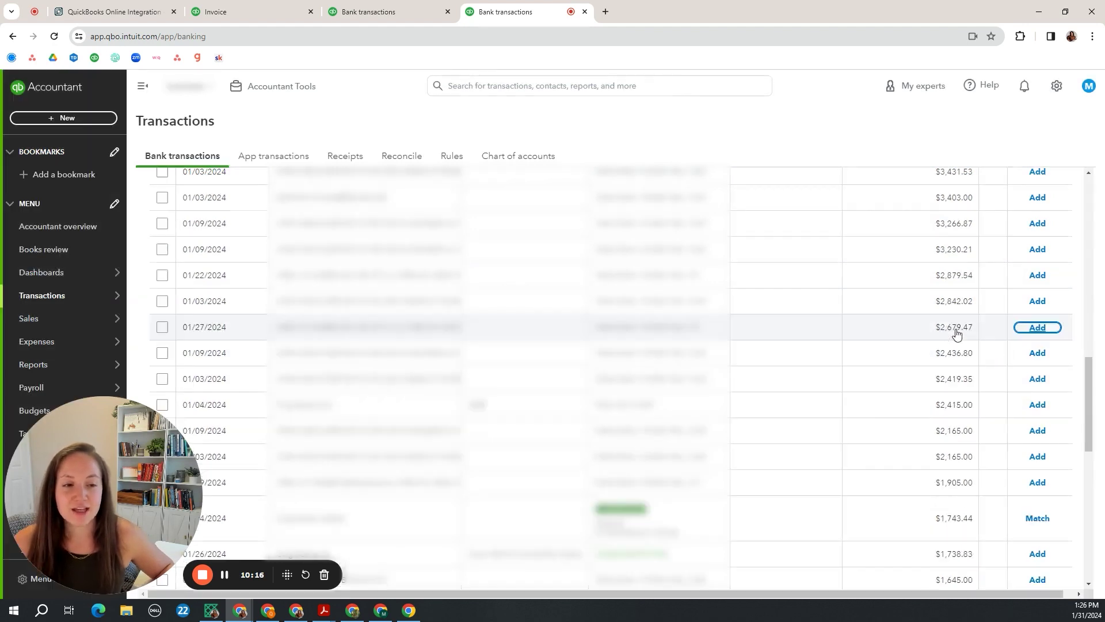
scroll(970, 334, "up", 2)
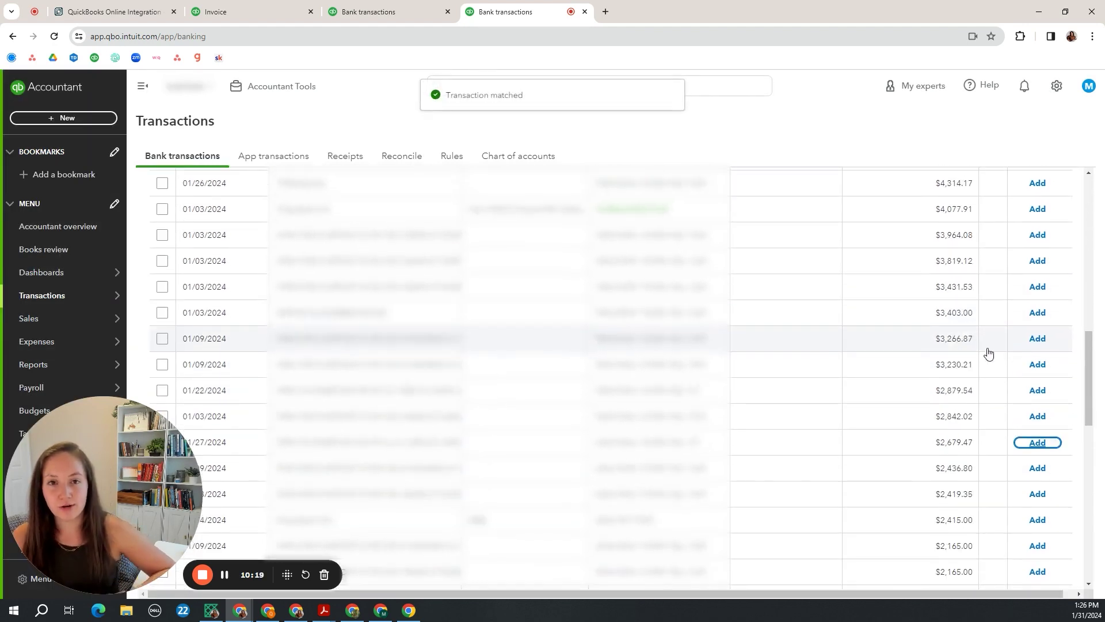